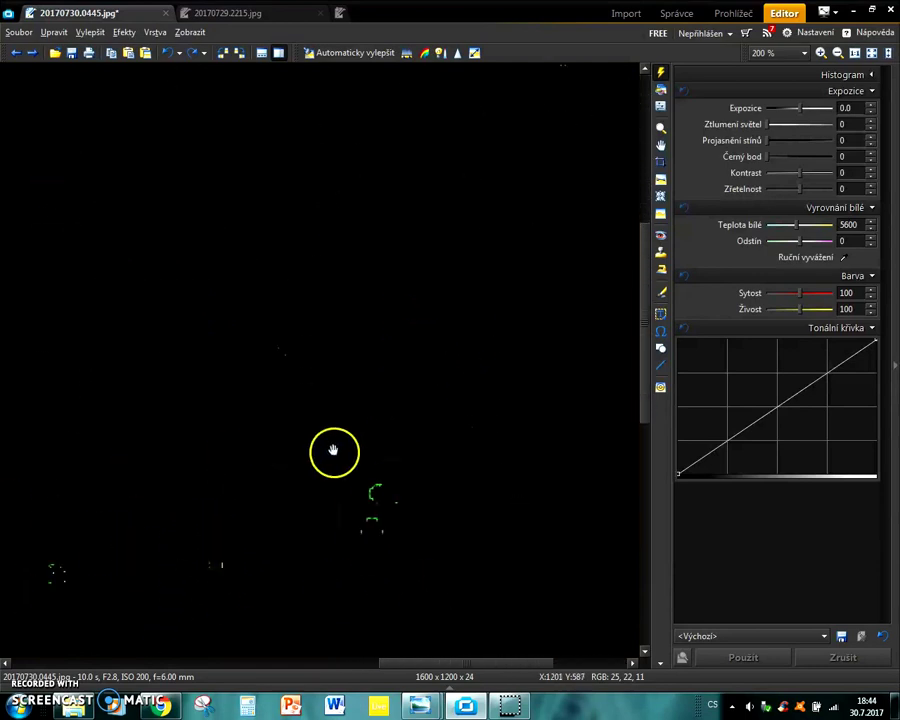
Examine the small coloured traces across the darkened version of 20170730.0445.jpg, magnified up to 800%.
drag(271, 548, 478, 564)
scroll(473, 546, up, 1)
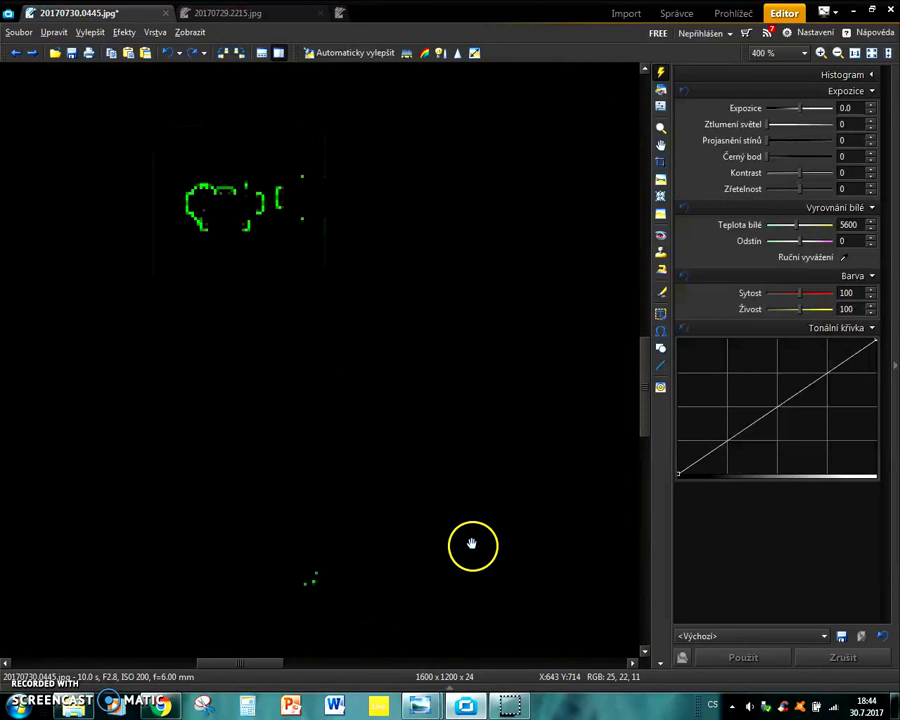
drag(353, 394, 397, 552)
scroll(398, 555, down, 3)
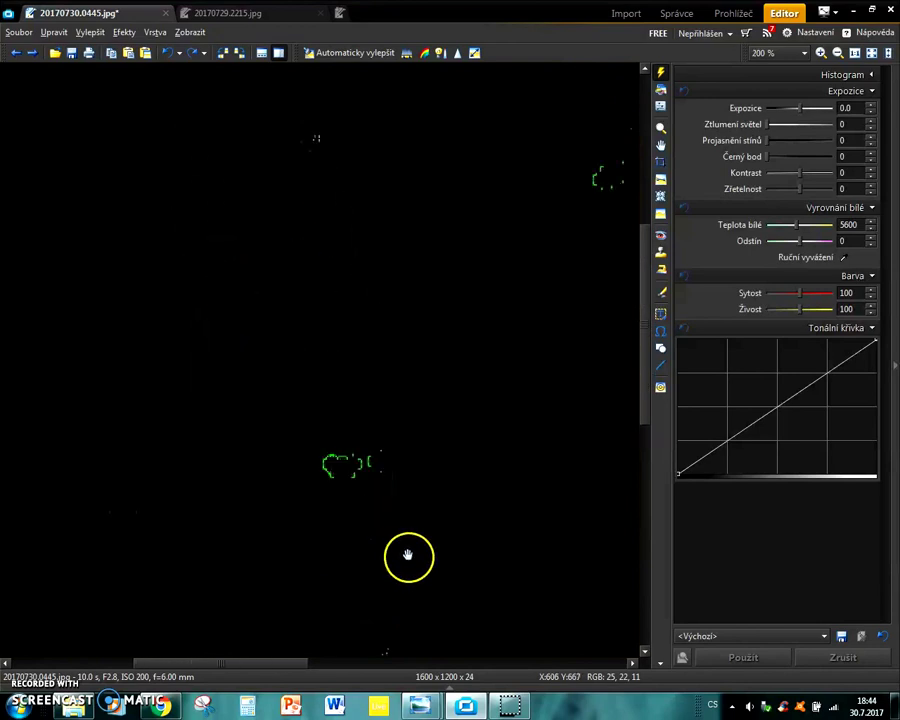
drag(454, 424, 44, 512)
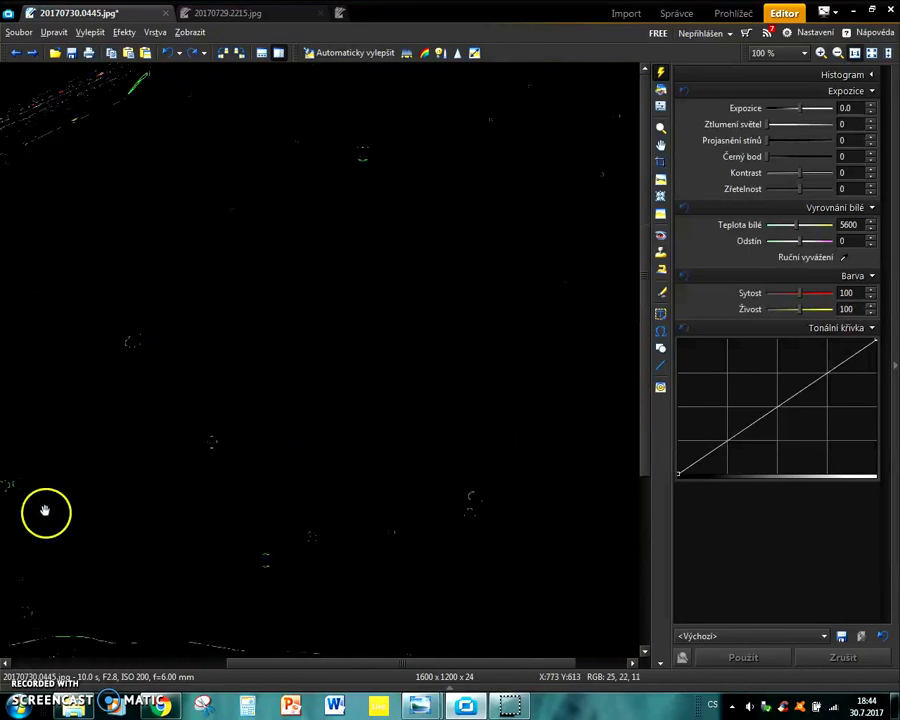
drag(376, 307, 190, 347)
scroll(421, 376, up, 1)
drag(306, 196, 404, 538)
drag(324, 215, 528, 434)
scroll(450, 448, up, 2)
drag(466, 195, 467, 567)
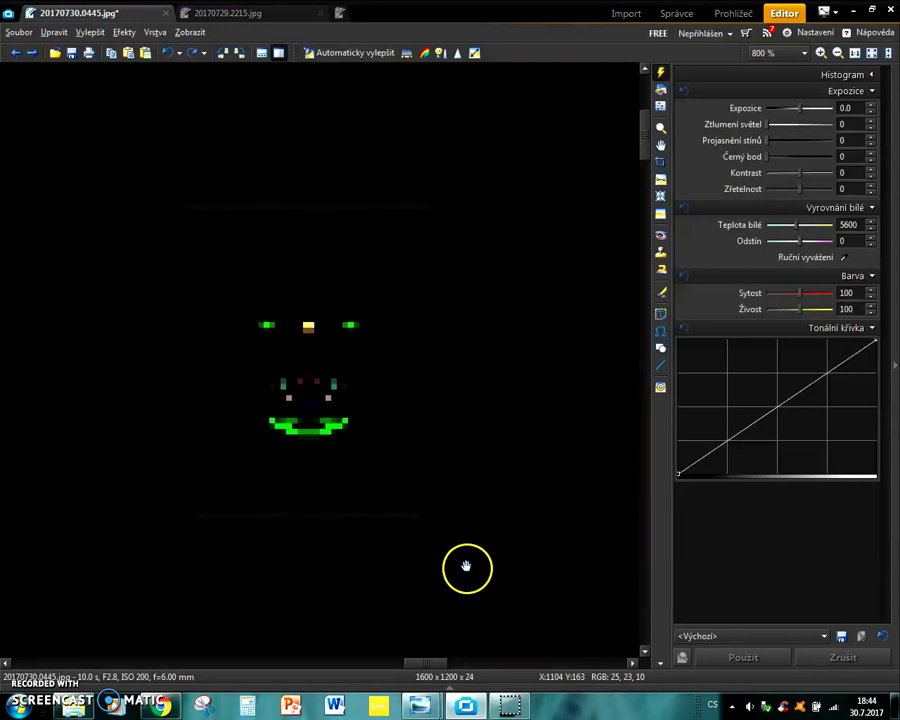
Undo the last two edits of the image.
click(165, 54)
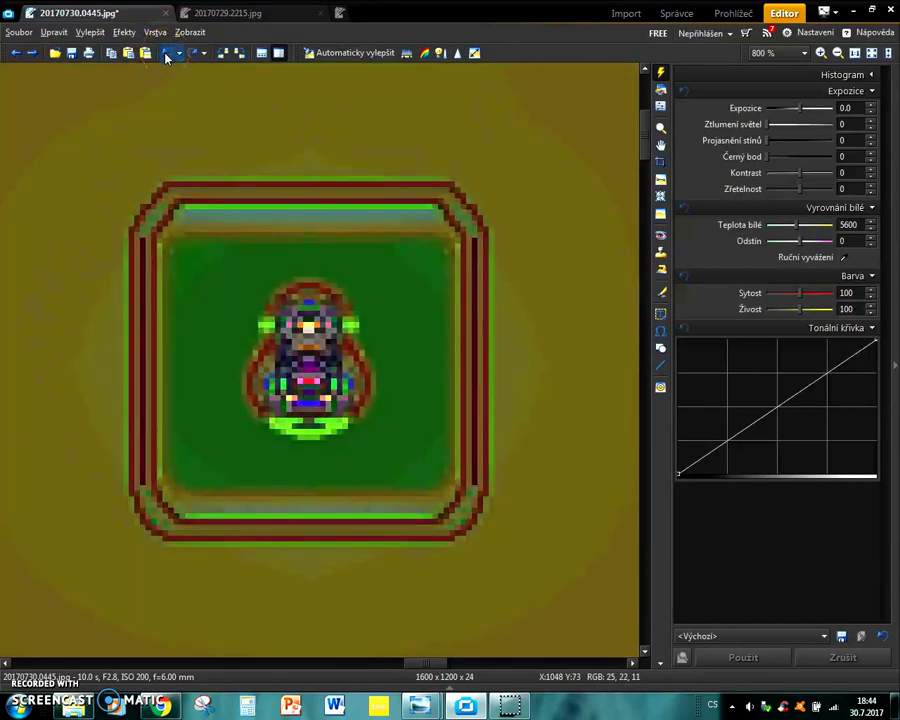
click(165, 54)
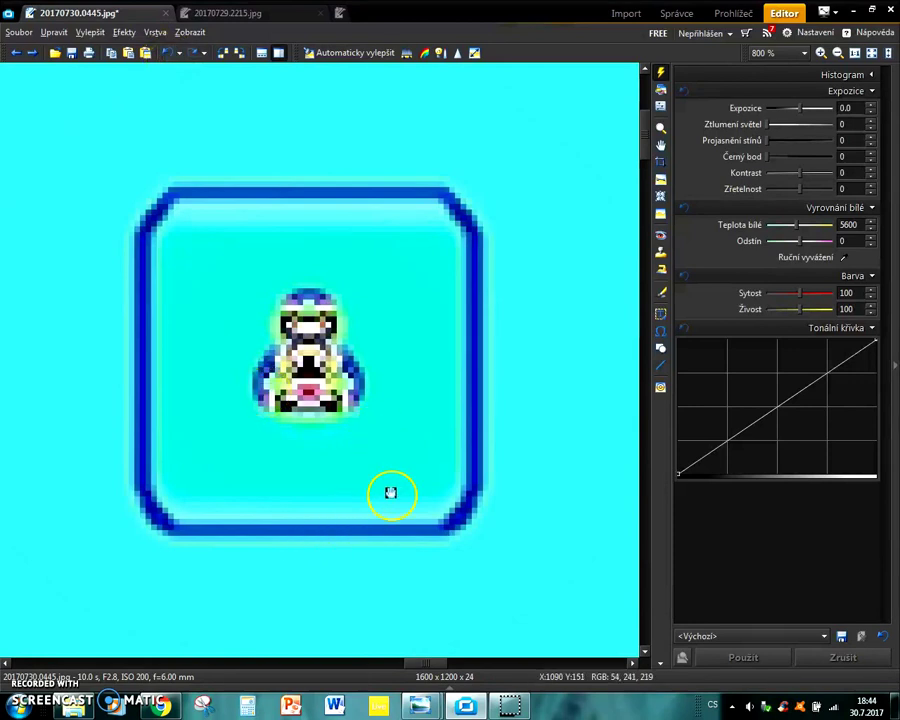
scroll(364, 507, down, 2)
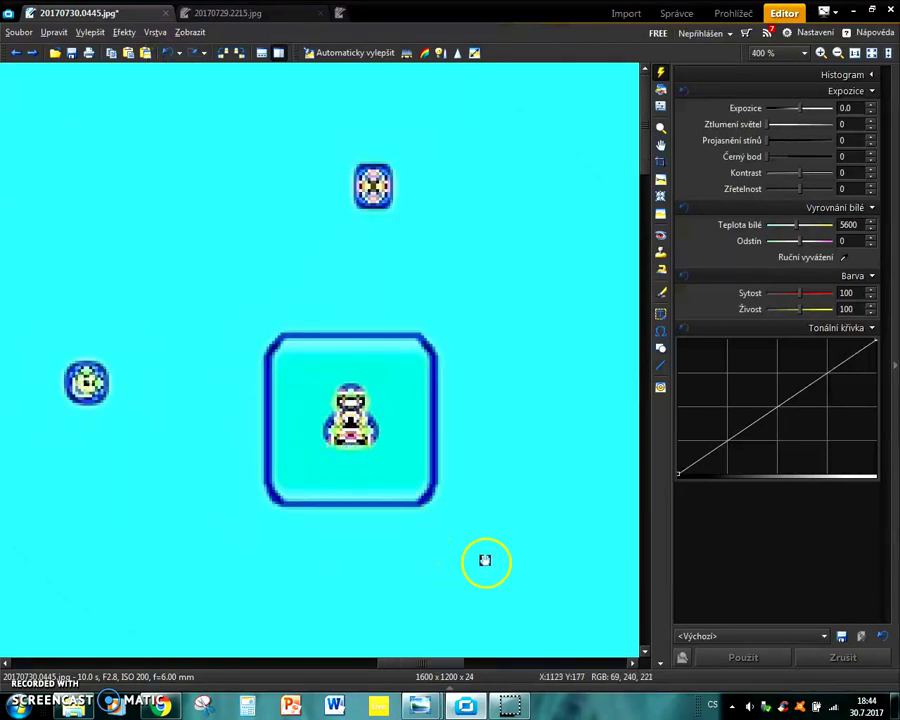
Examine the outlined shapes in the cyan sky area, from the upper right part down to the horizon band.
drag(504, 563, 125, 600)
drag(356, 297, 18, 345)
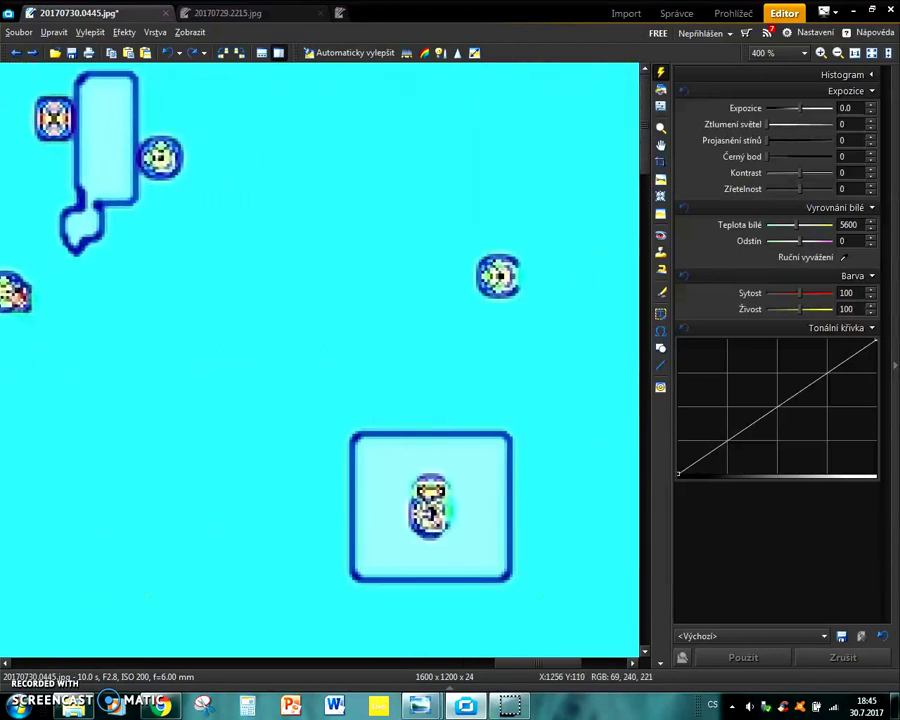
drag(410, 357, 267, 341)
drag(566, 447, 321, 99)
drag(360, 504, 353, 291)
drag(360, 504, 391, 120)
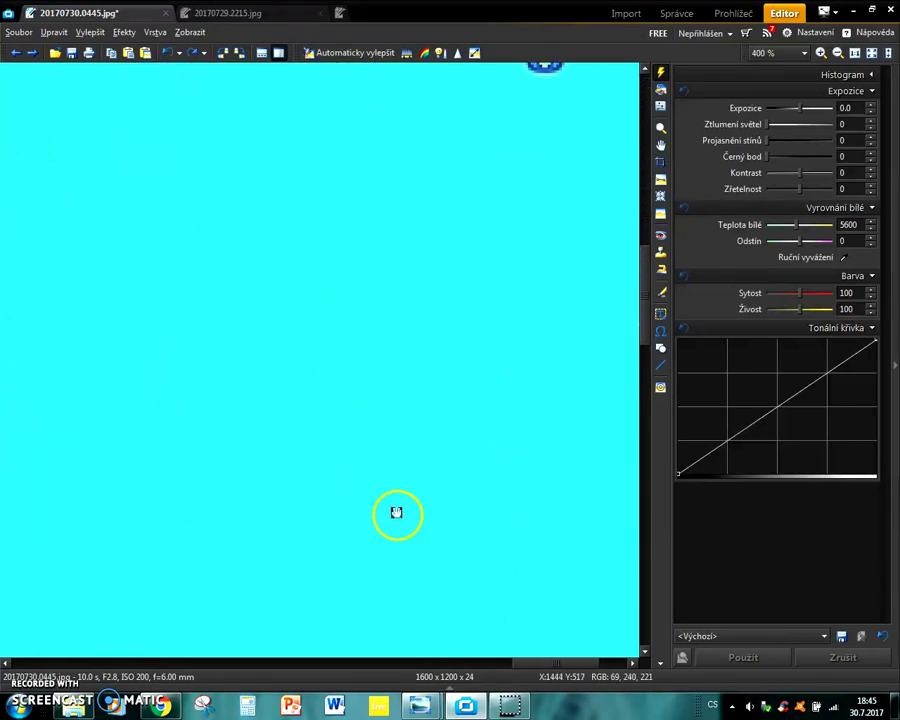
drag(388, 530, 482, 199)
drag(344, 553, 556, 435)
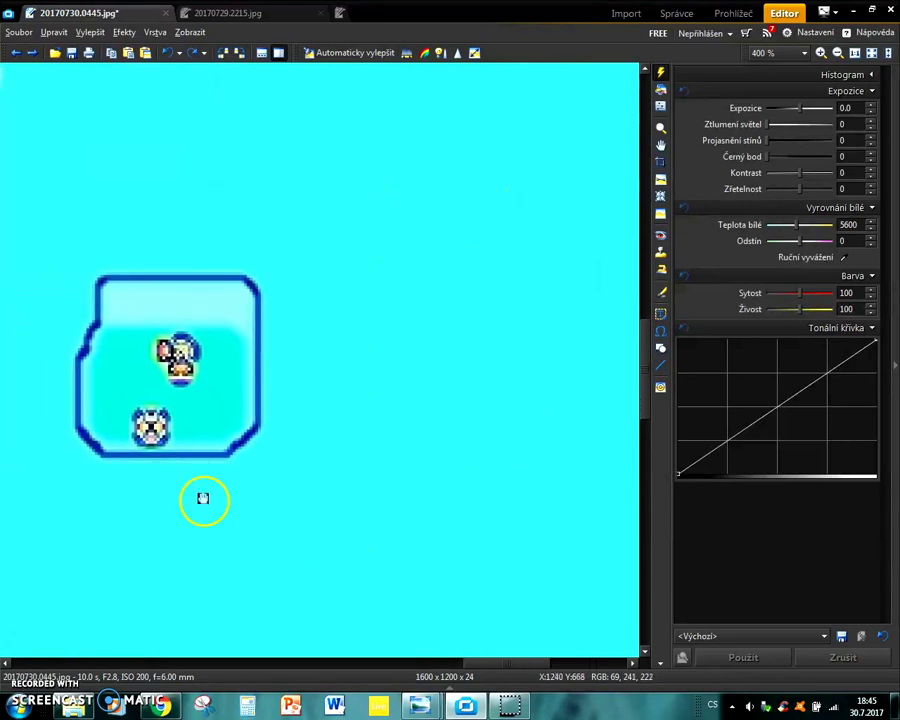
drag(155, 494, 471, 486)
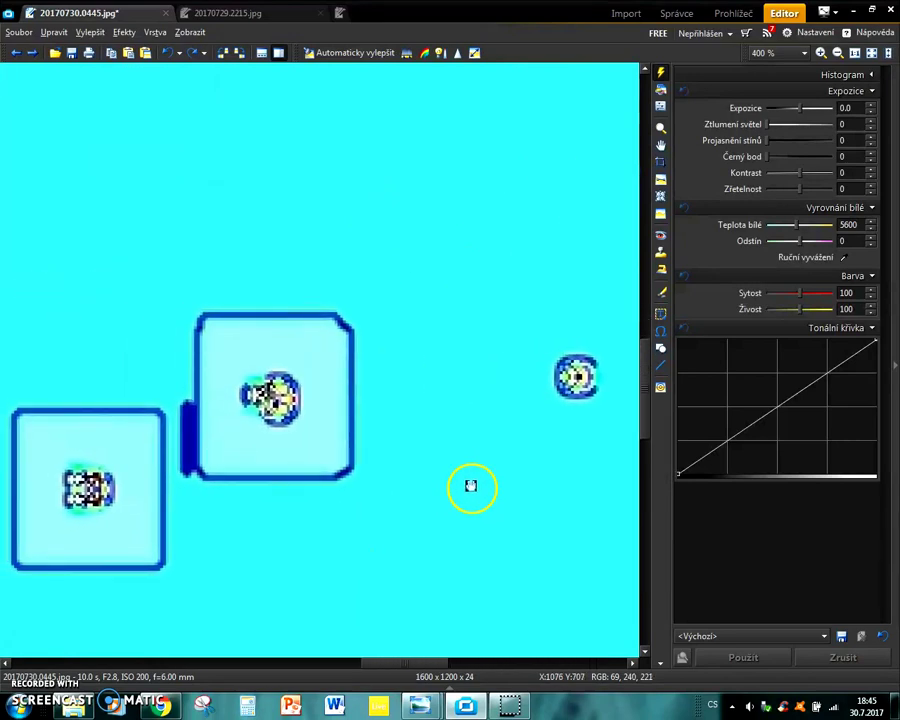
drag(105, 513, 577, 482)
drag(197, 476, 440, 368)
drag(412, 554, 434, 443)
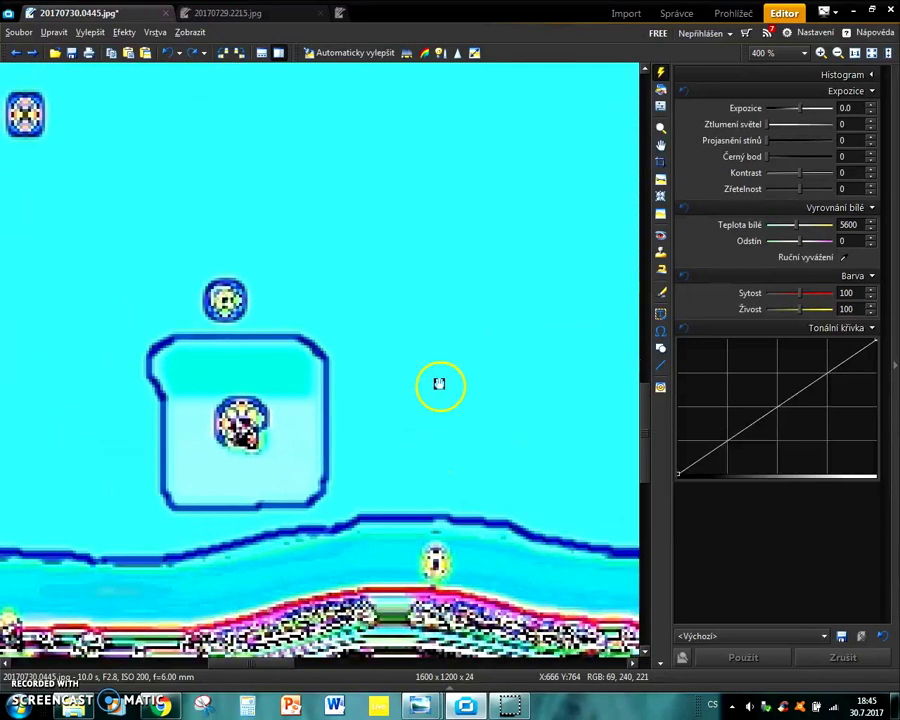
Examine the outlined shapes in the left and middle sky, ending on the framed figure near the image's upper edge at 800%.
drag(439, 384, 548, 697)
drag(249, 305, 543, 399)
mouse_move(70, 286)
mouse_down()
mouse_move(221, 372)
mouse_move(372, 573)
mouse_up()
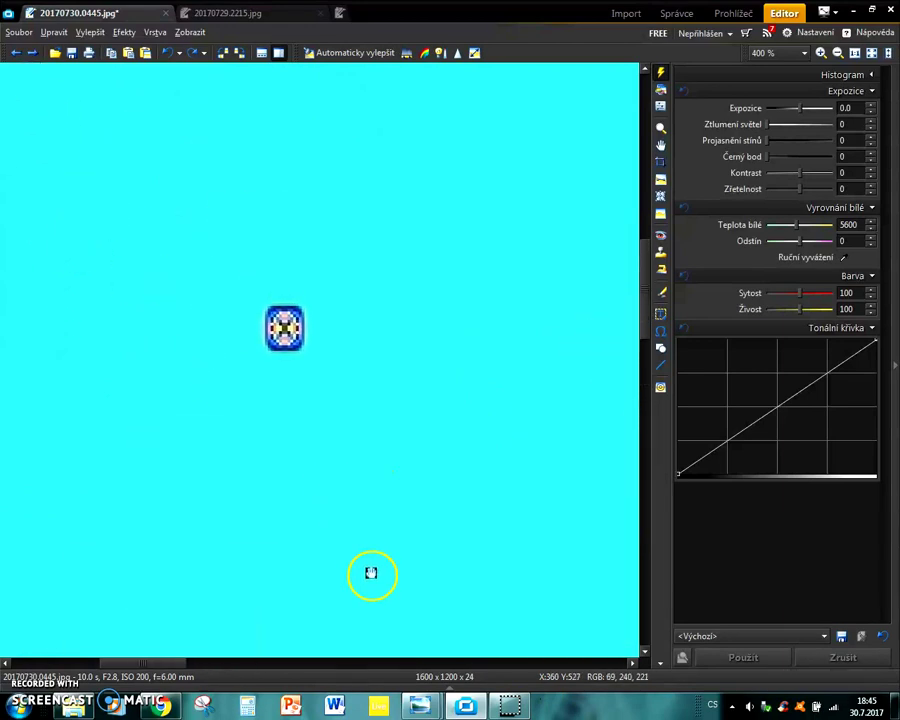
mouse_move(187, 231)
mouse_down()
mouse_move(438, 593)
mouse_move(115, 653)
mouse_move(18, 522)
mouse_up()
drag(610, 490, 374, 444)
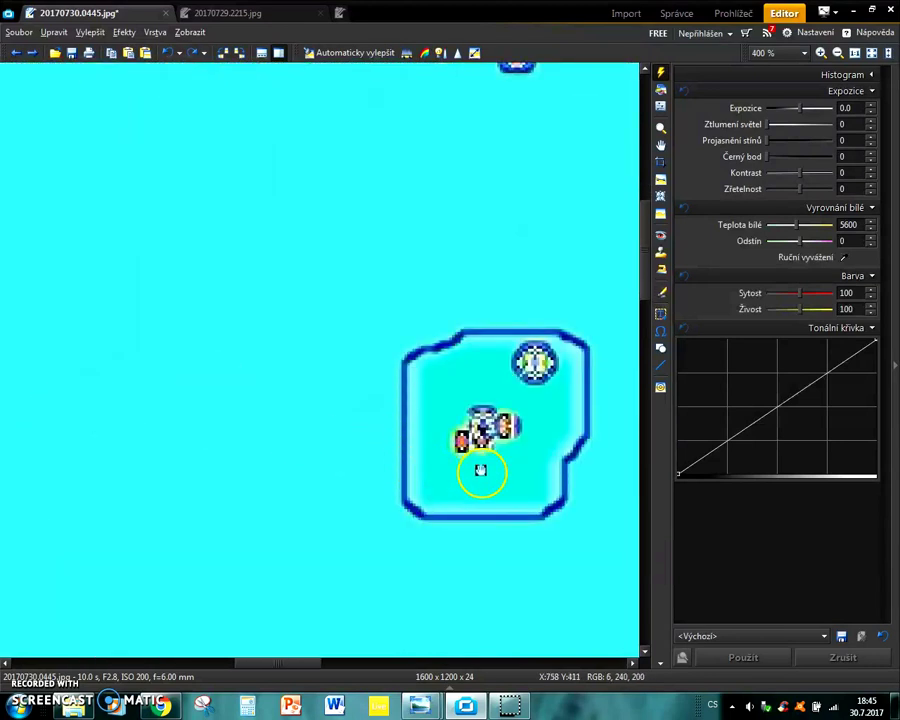
drag(565, 480, 159, 464)
mouse_move(620, 510)
mouse_down()
mouse_move(301, 406)
mouse_move(346, 310)
mouse_up()
scroll(346, 310, down, 1)
drag(484, 523, 348, 704)
scroll(389, 456, up, 1)
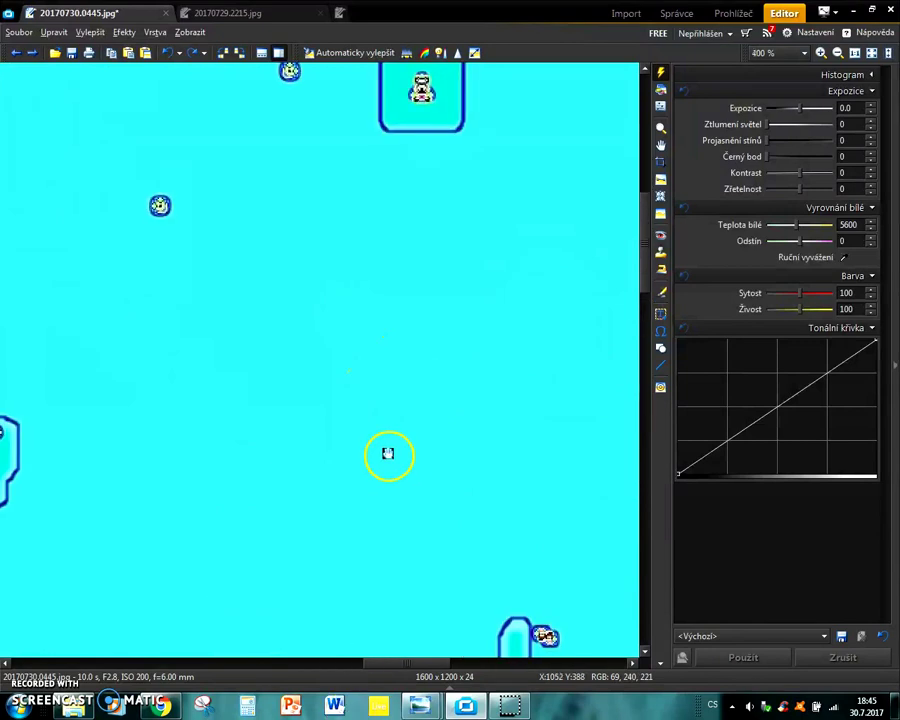
drag(456, 208, 343, 645)
drag(402, 274, 422, 508)
scroll(424, 506, up, 2)
drag(172, 457, 171, 483)
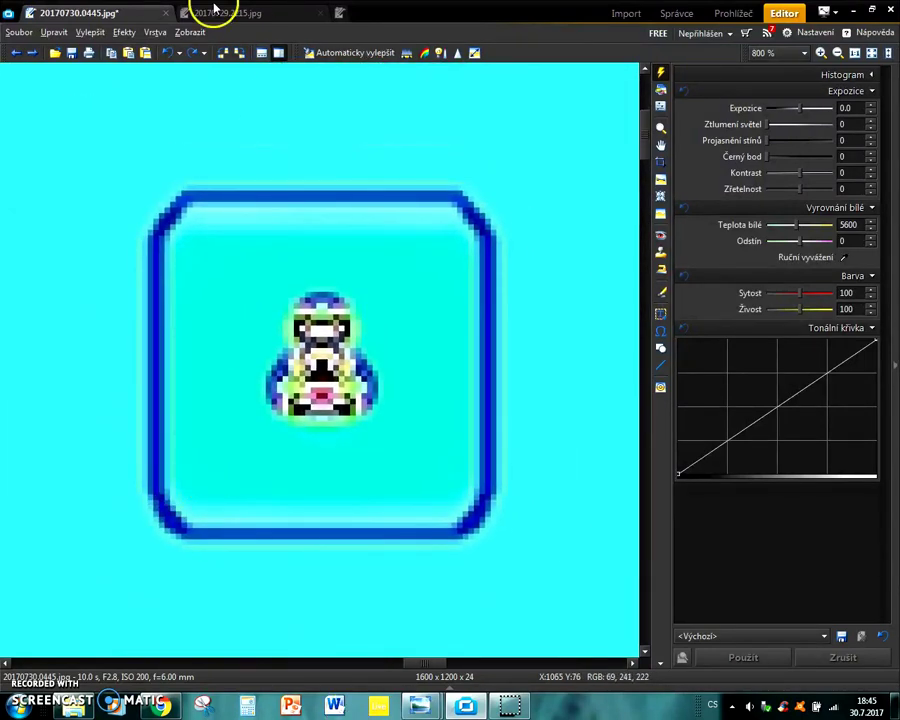
Undo the edits one at a time back to the unedited photo and view the whole picture at 50%.
click(168, 60)
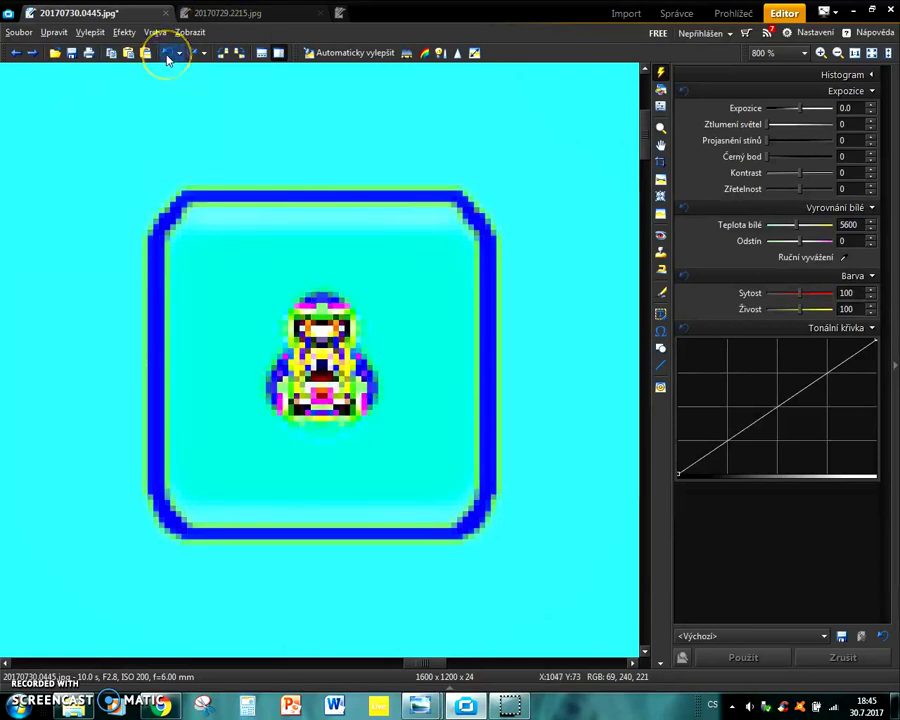
click(168, 55)
click(168, 55)
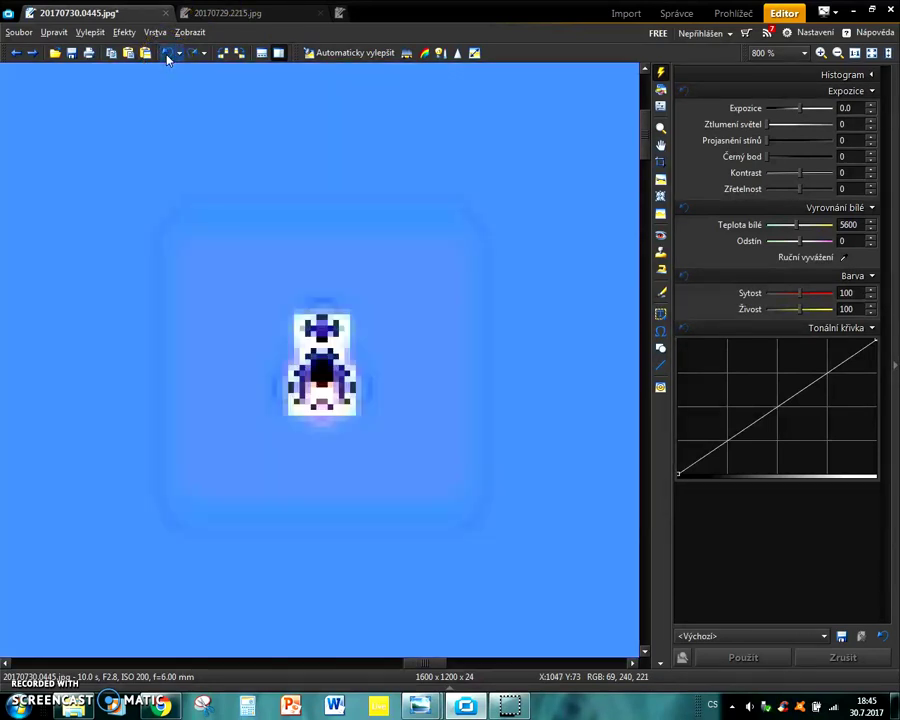
click(167, 54)
click(167, 54)
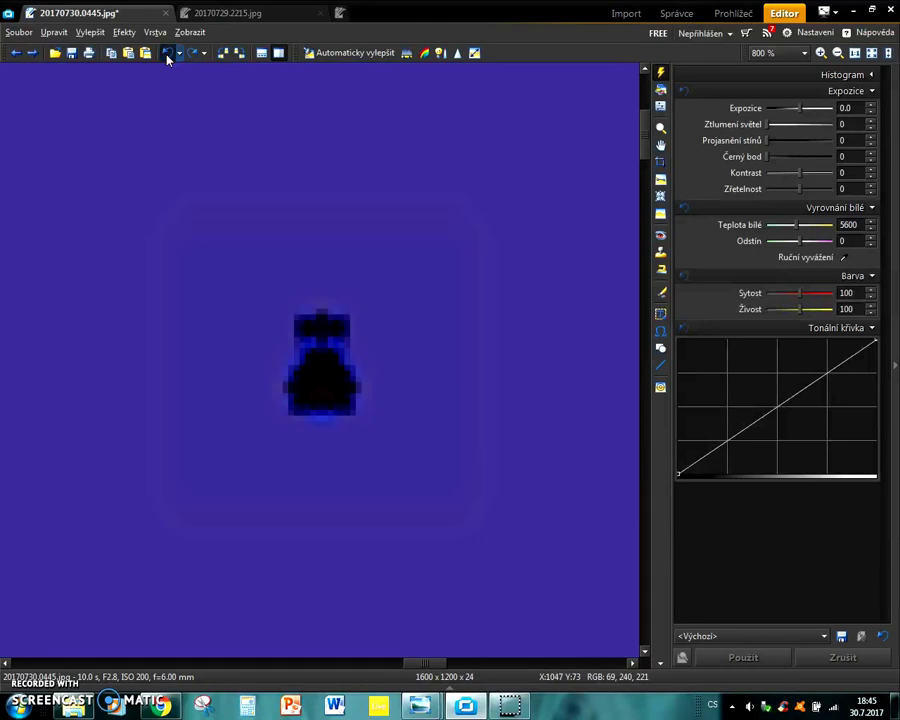
click(167, 55)
click(167, 55)
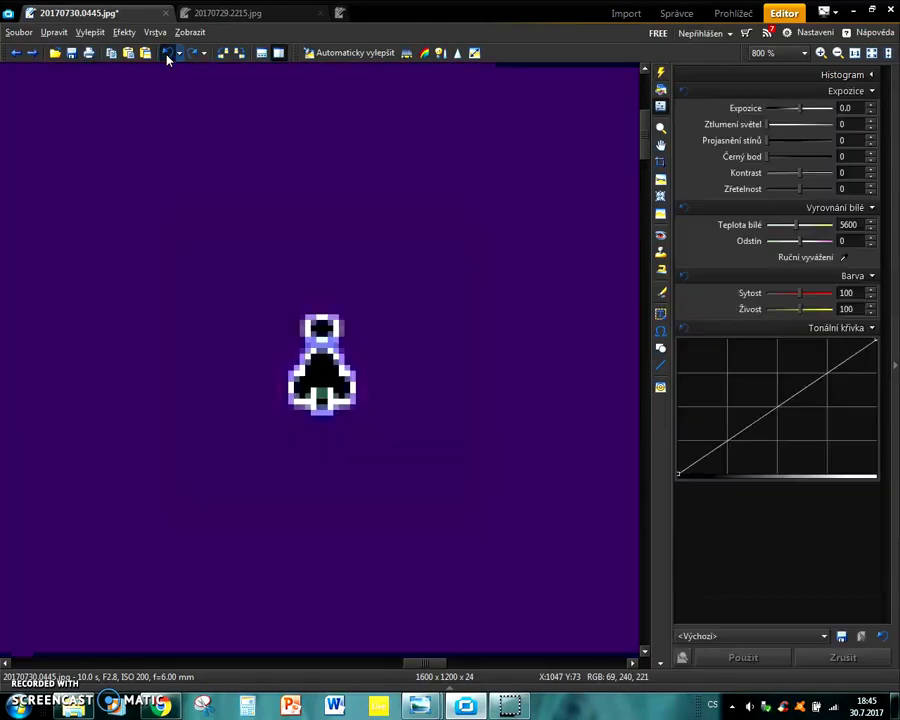
click(167, 55)
click(167, 55)
click(167, 55)
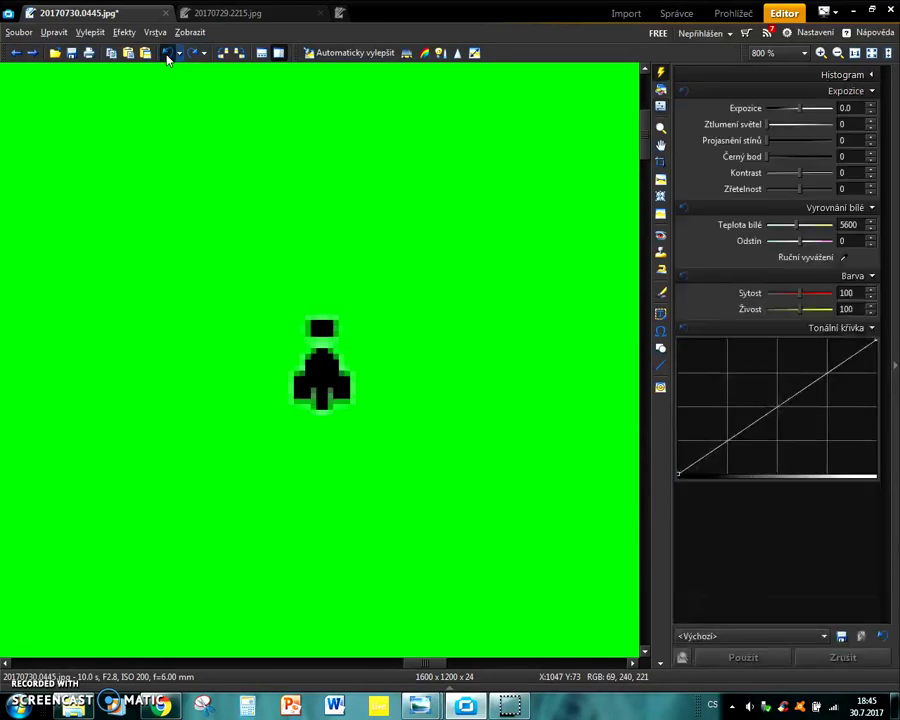
click(167, 55)
click(167, 55)
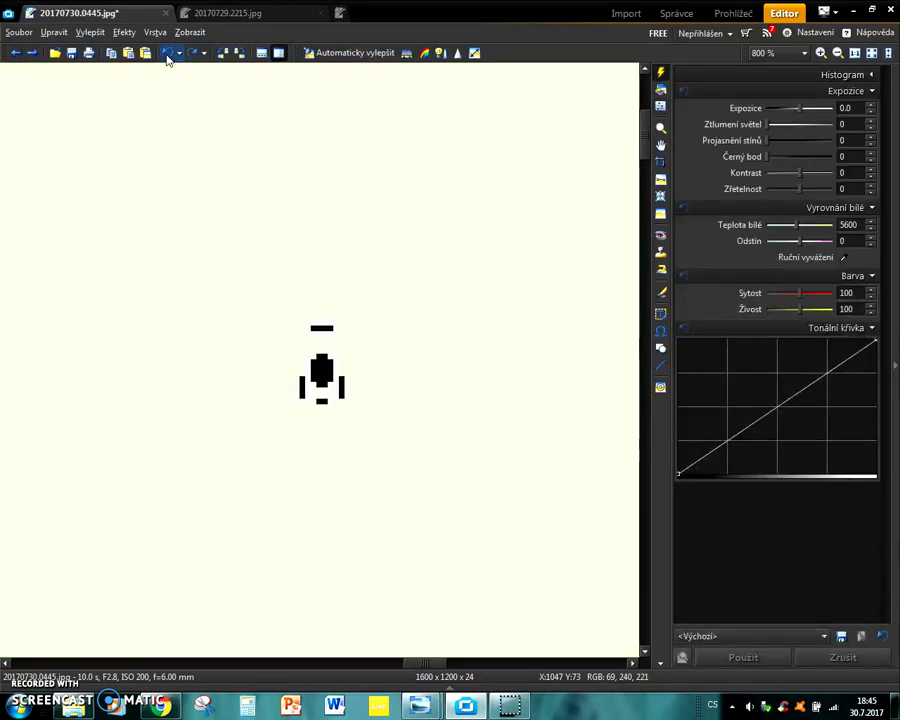
click(167, 55)
click(167, 55)
click(167, 55)
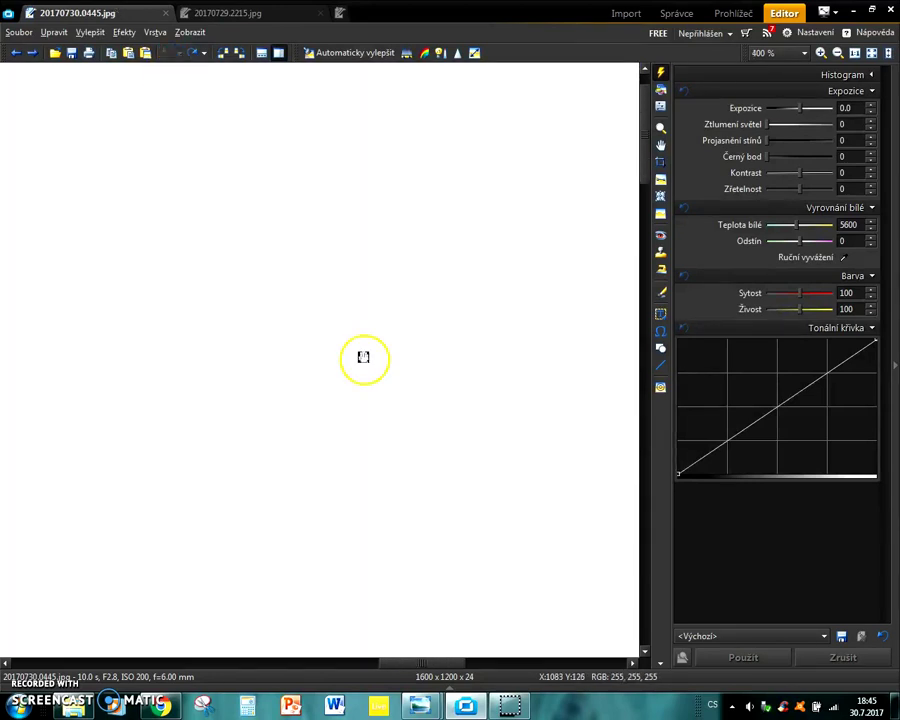
scroll(365, 358, down, 5)
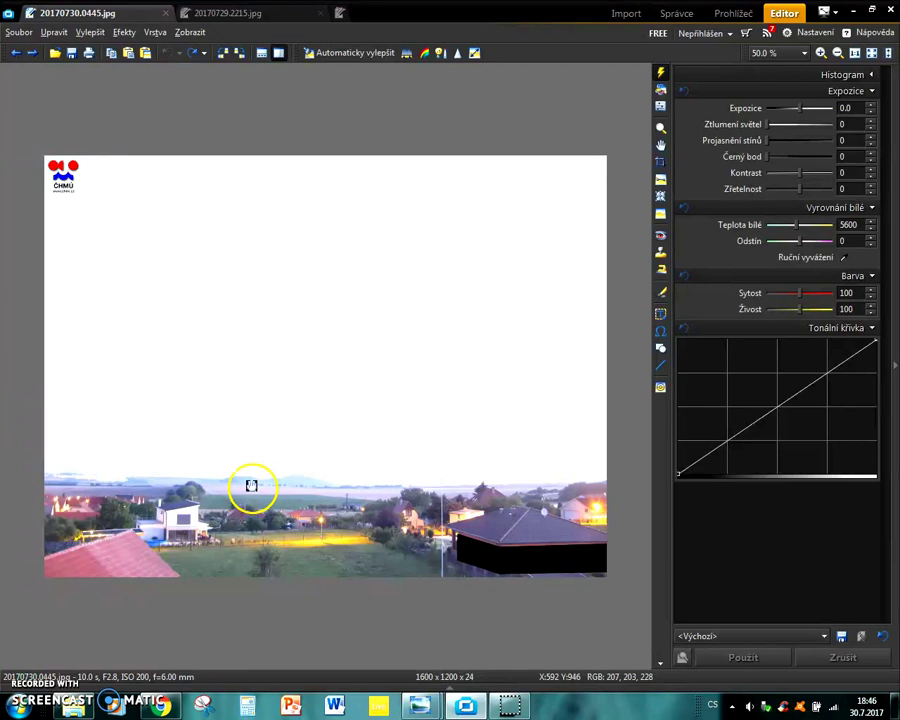
Redo the undone edits one at a time up to the version with a cyan sky and magenta ground.
click(195, 55)
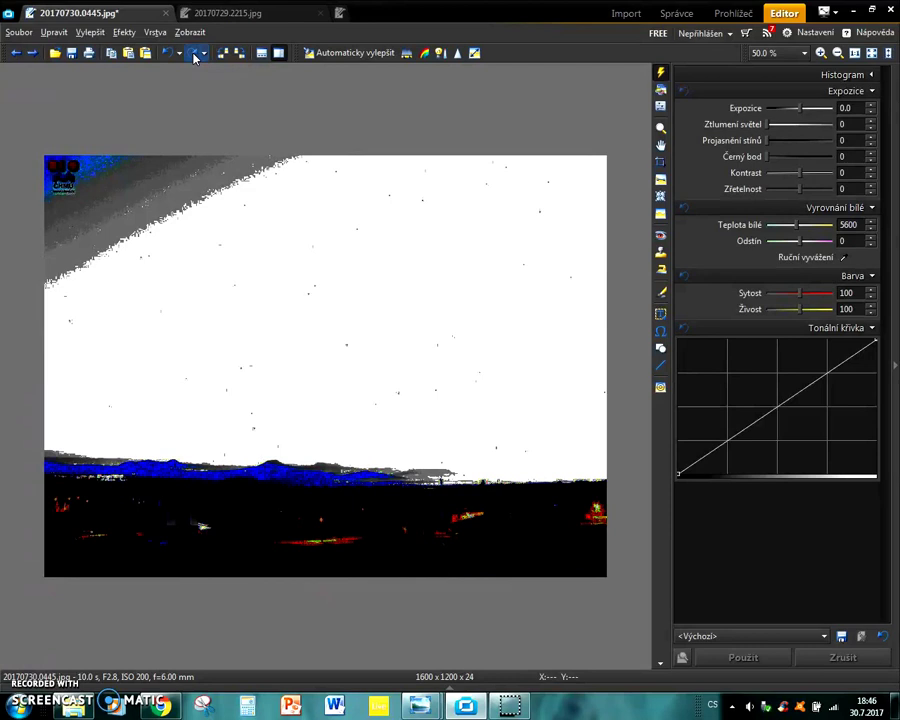
click(193, 56)
click(198, 57)
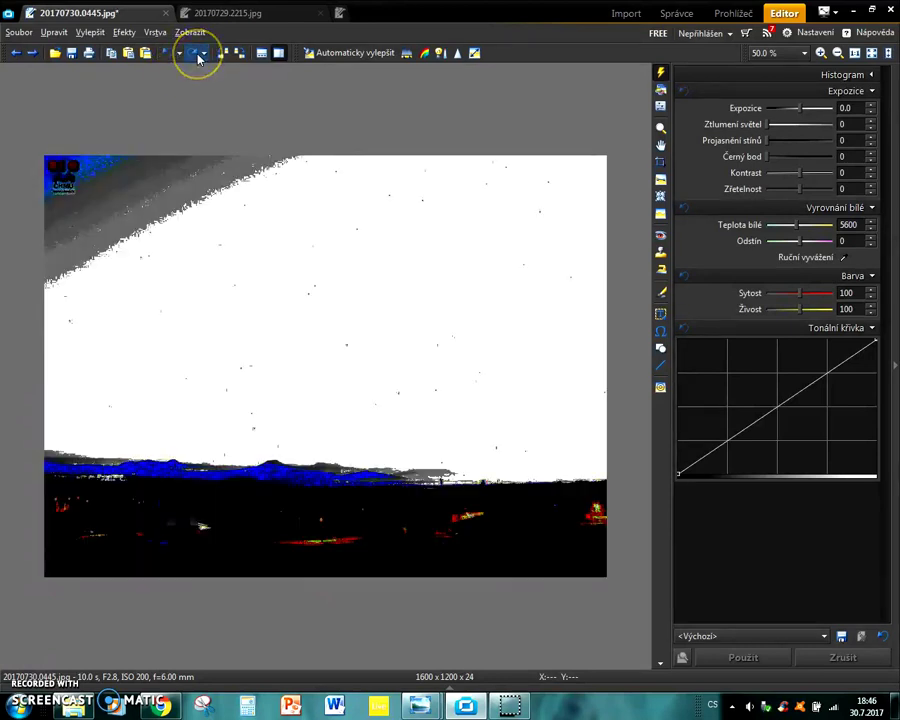
click(198, 57)
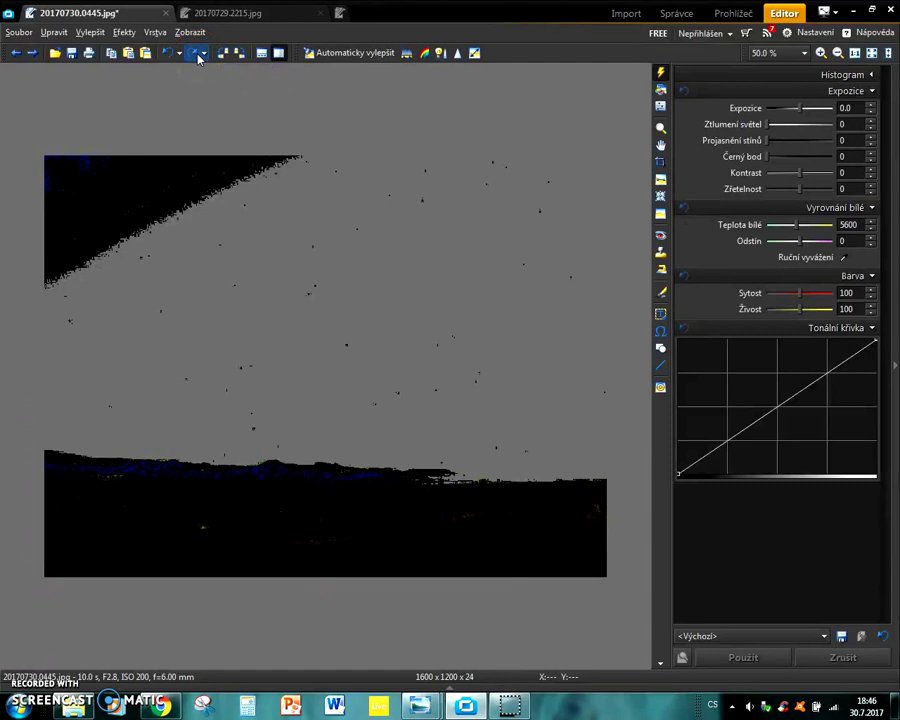
click(198, 57)
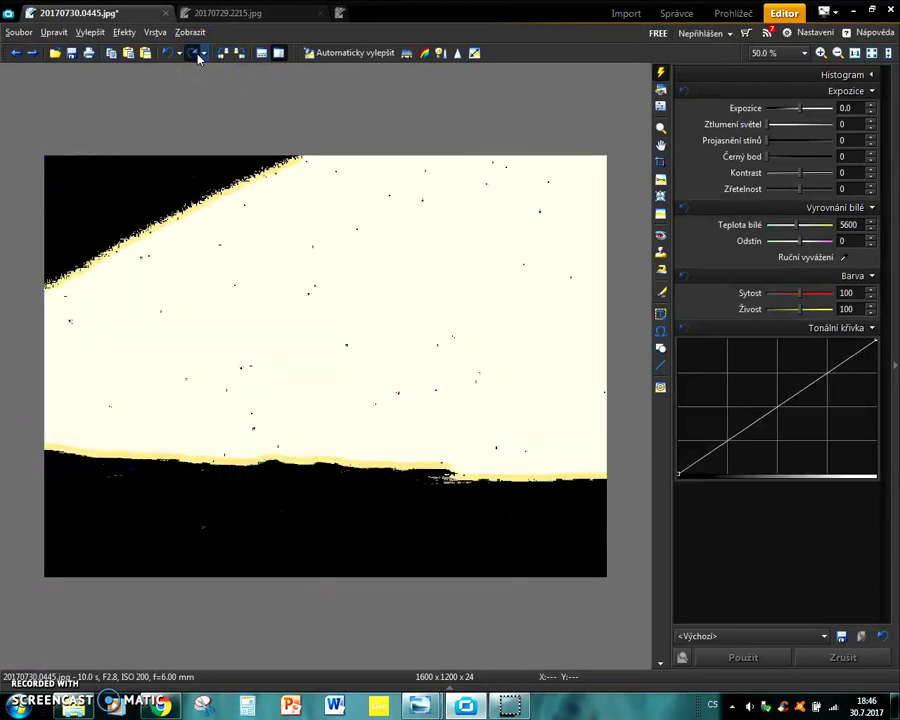
click(198, 57)
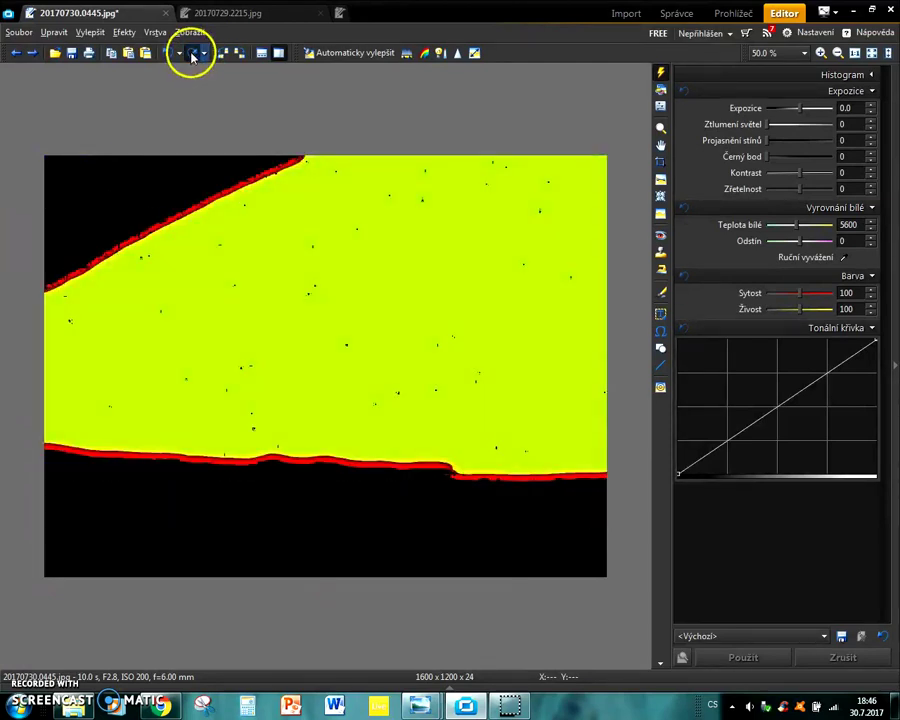
click(194, 57)
click(194, 57)
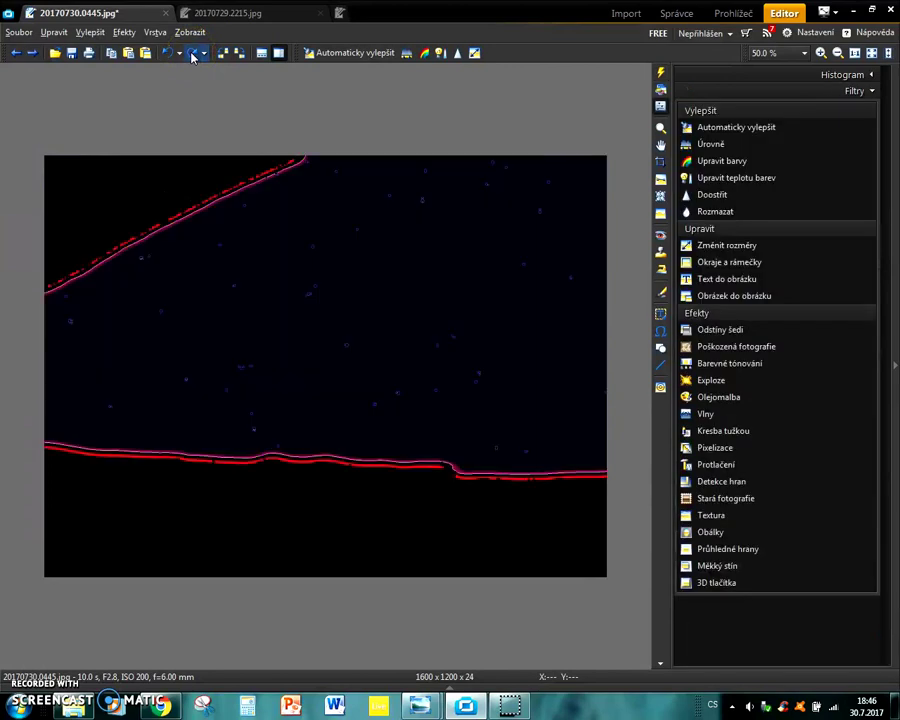
click(194, 57)
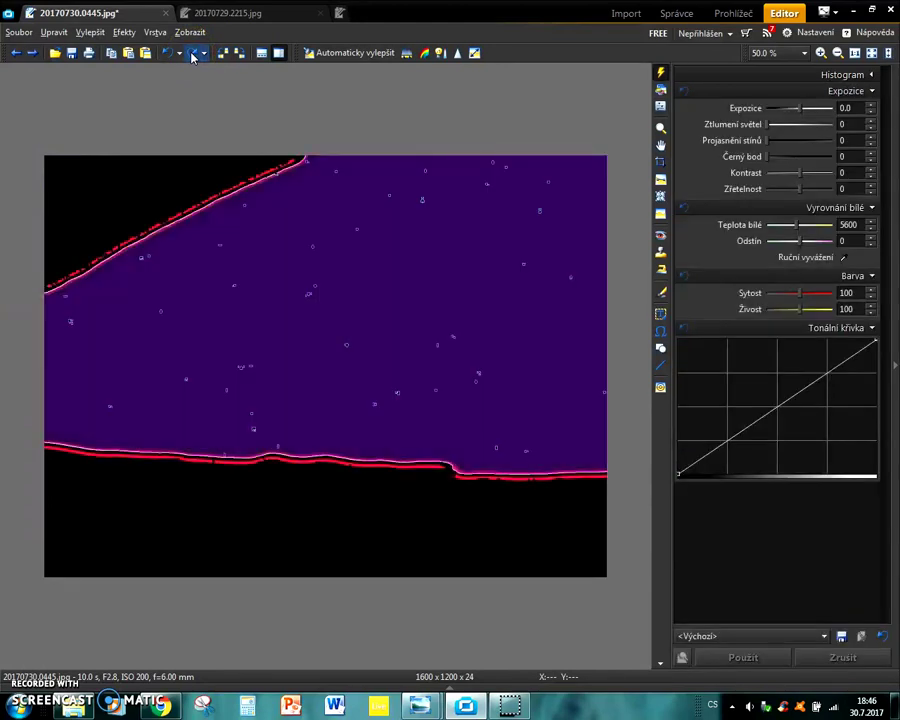
click(194, 57)
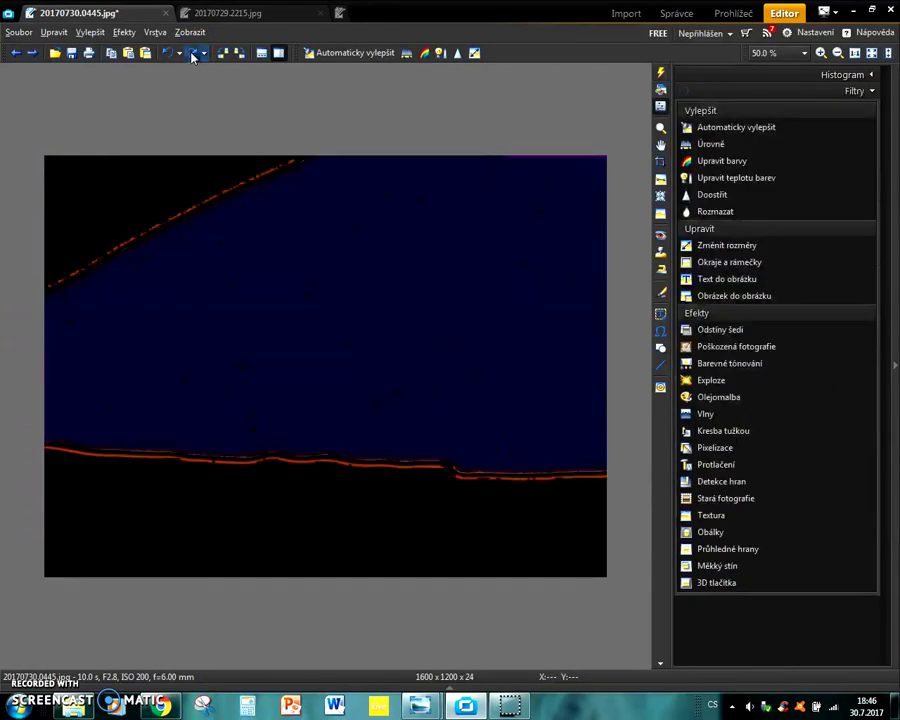
click(194, 57)
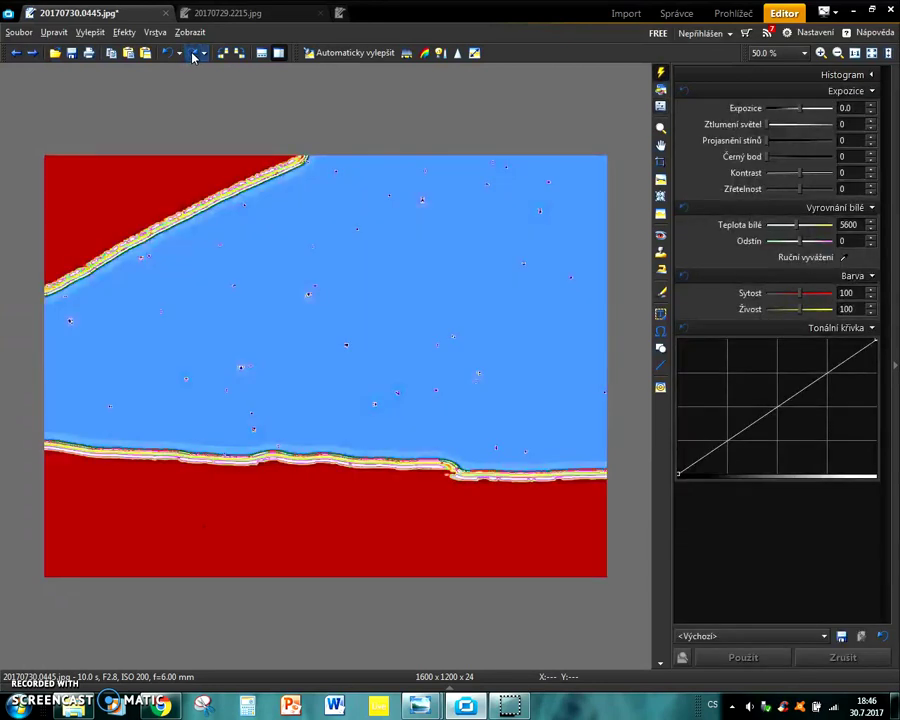
click(195, 58)
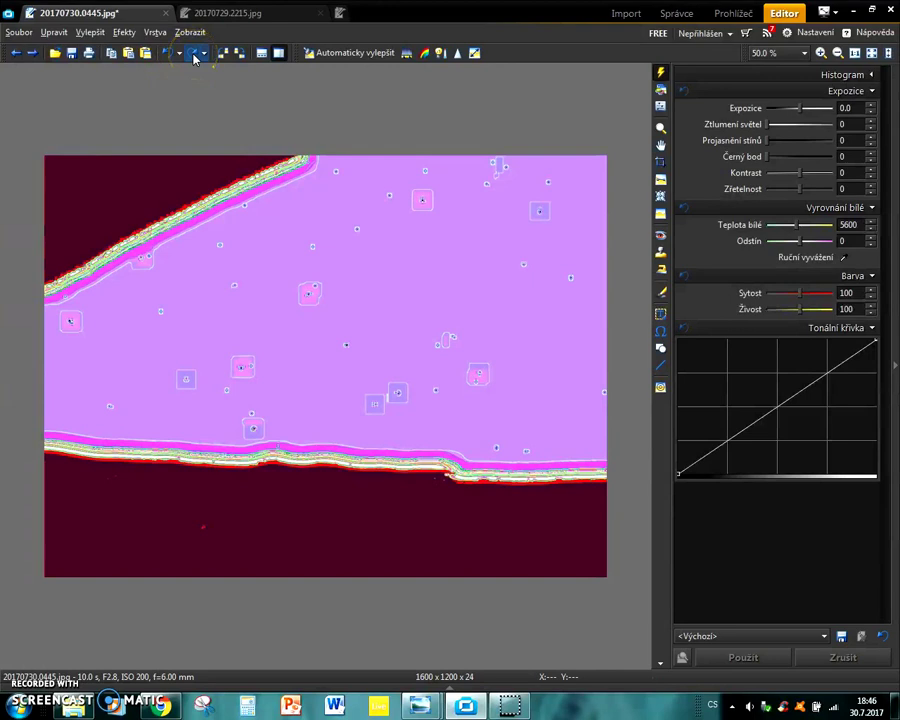
click(195, 57)
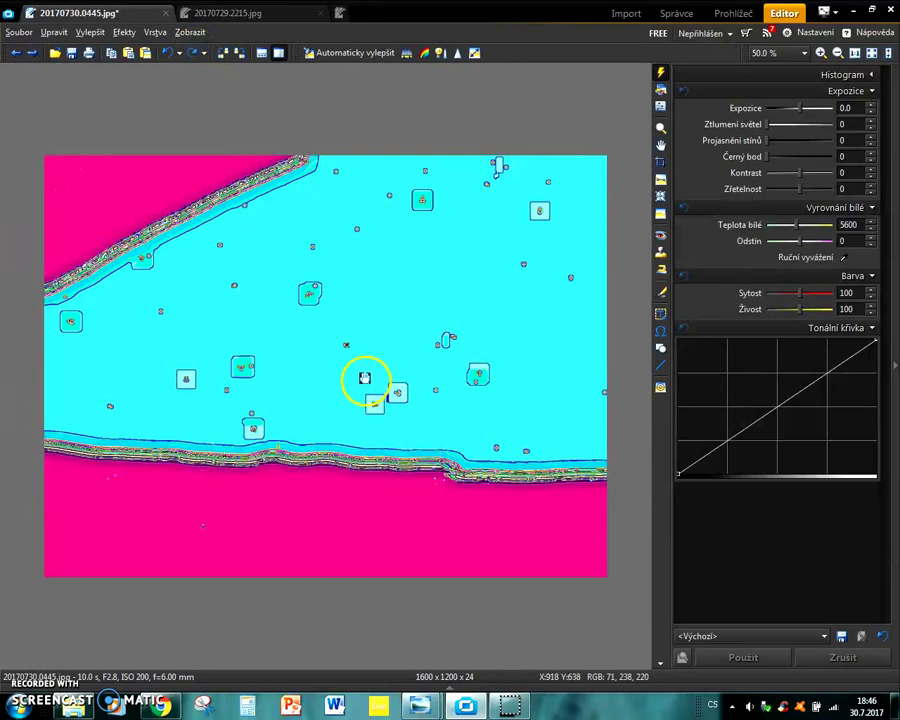
Redo the remaining undone edits one at a time at 800%, on the framed figure near the image's upper edge.
scroll(359, 385, up, 1)
scroll(391, 400, up, 4)
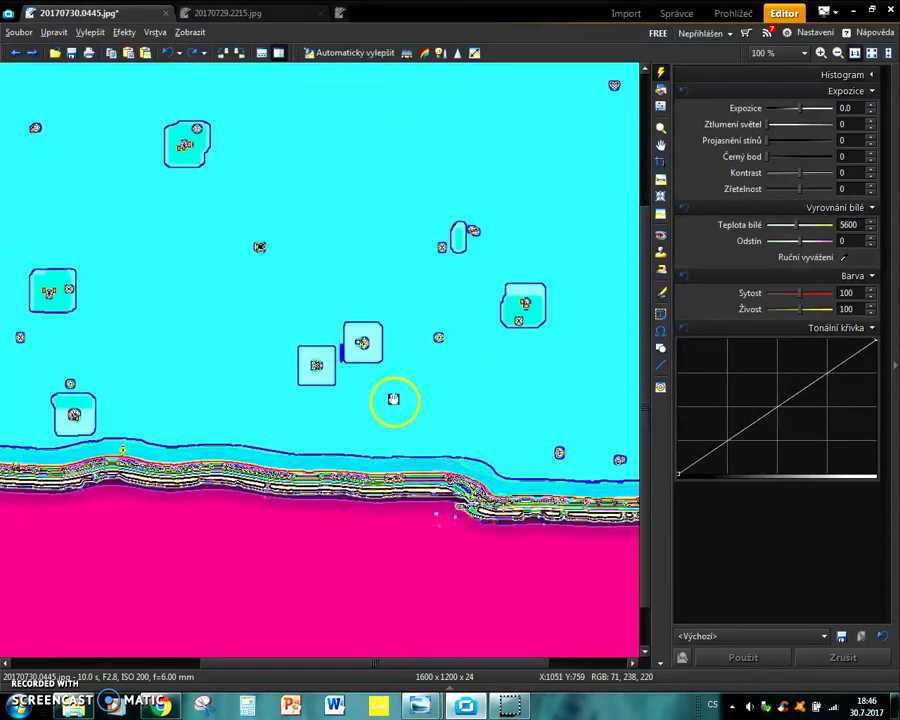
drag(391, 167, 374, 645)
drag(420, 90, 372, 573)
drag(373, 277, 398, 503)
scroll(257, 247, up, 2)
drag(257, 247, 185, 215)
click(190, 53)
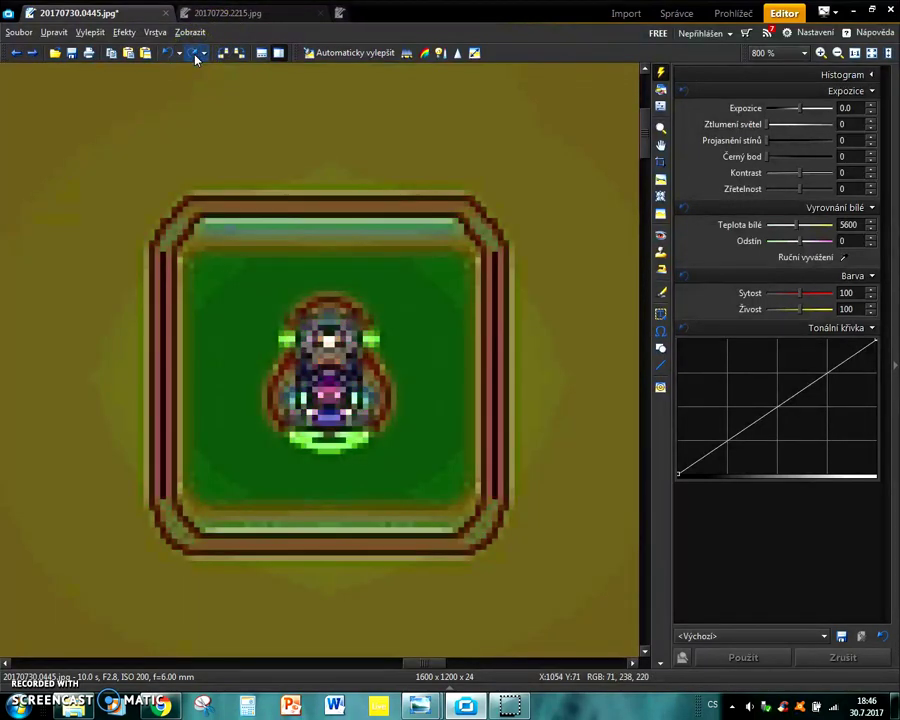
click(196, 55)
click(196, 56)
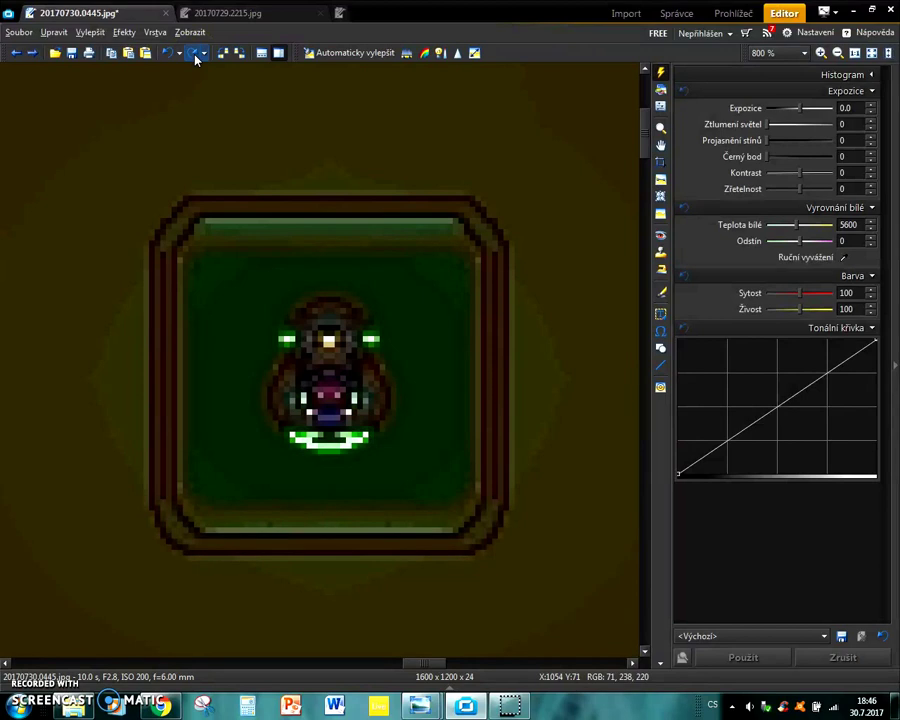
click(196, 56)
Reshape the tone curve around its midtones and apply it to the photo.
drag(777, 406, 830, 368)
click(777, 659)
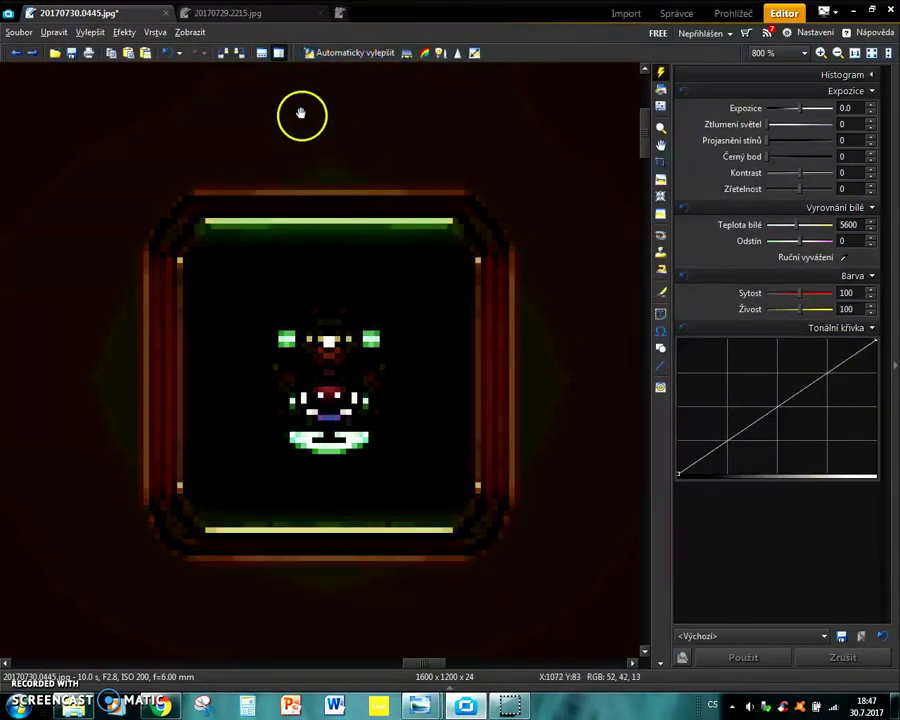
Examine the framed shapes in the right part of the dark sky, ending on the two adjoining squares above the horizon at 800%.
scroll(444, 295, down, 2)
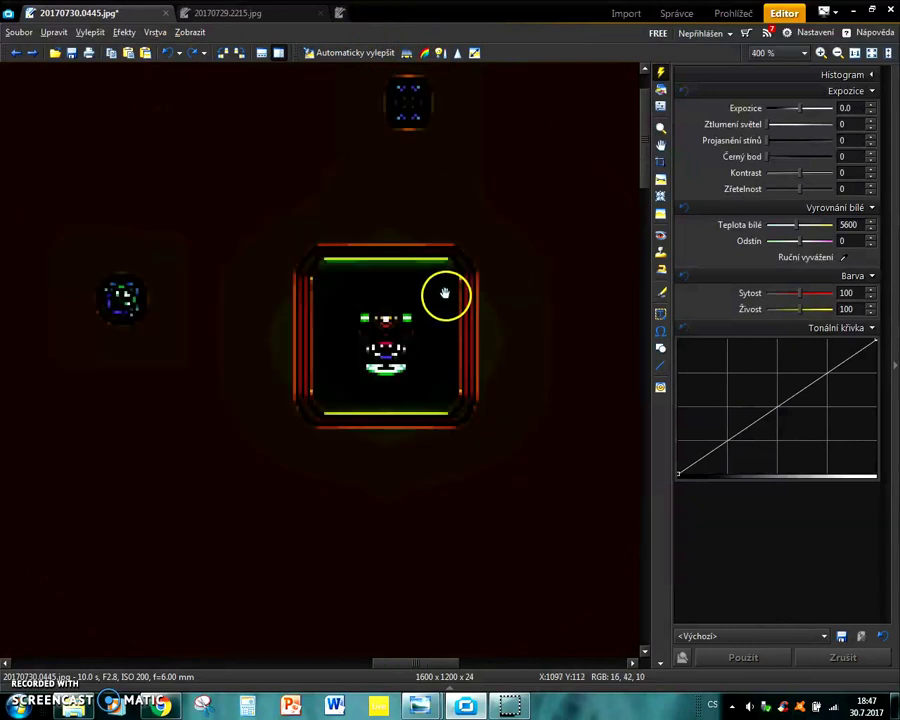
drag(566, 330, 81, 480)
drag(493, 466, 106, 167)
drag(347, 193, 212, 296)
drag(434, 382, 330, 35)
scroll(368, 311, down, 2)
drag(358, 434, 501, 8)
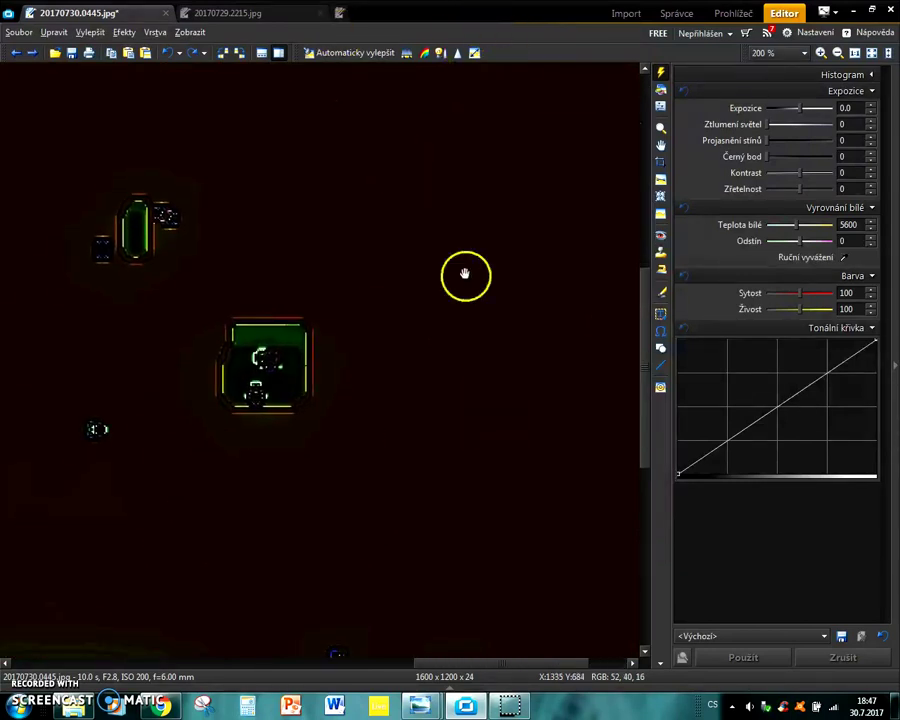
drag(173, 522, 566, 482)
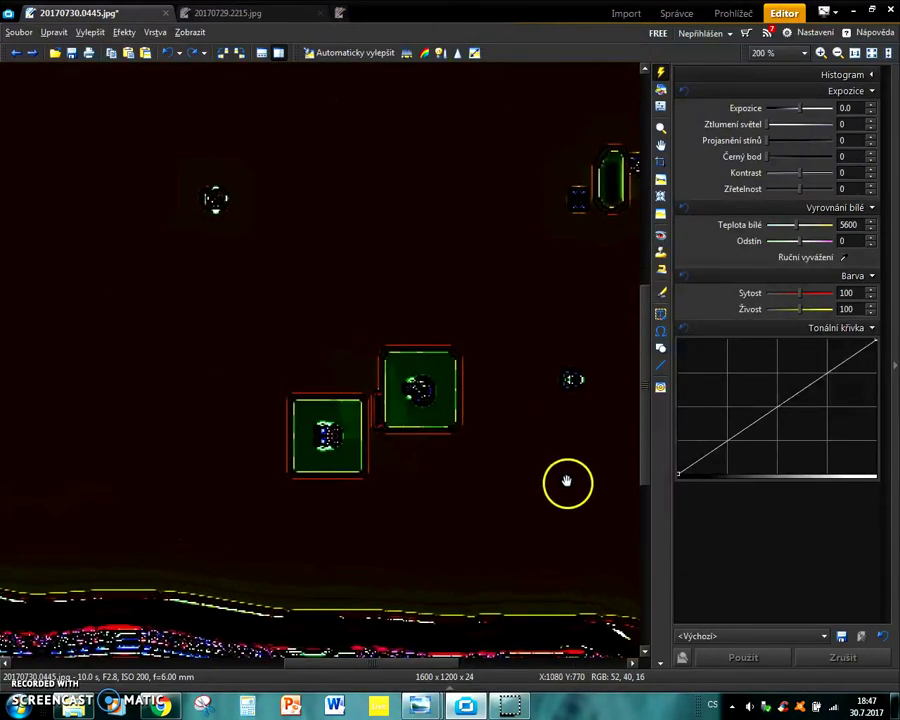
scroll(259, 408, up, 1)
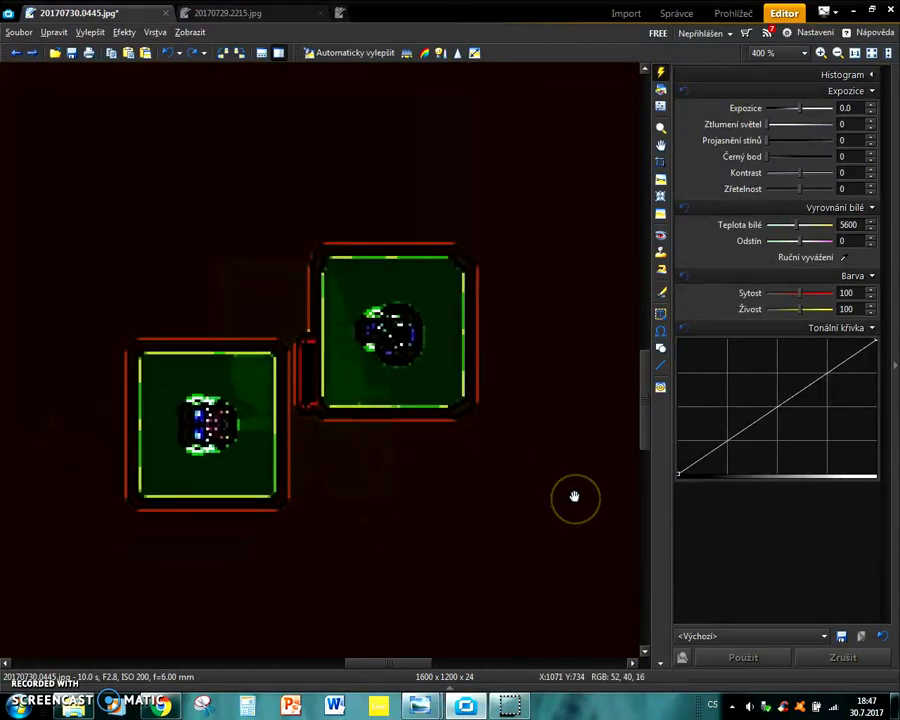
scroll(574, 497, up, 1)
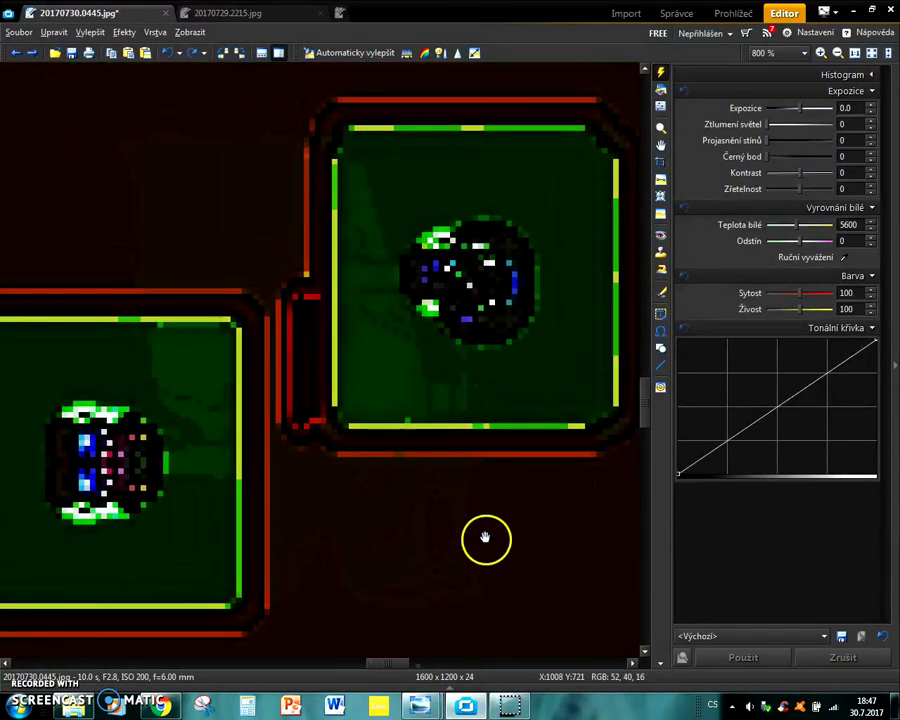
drag(484, 538, 517, 529)
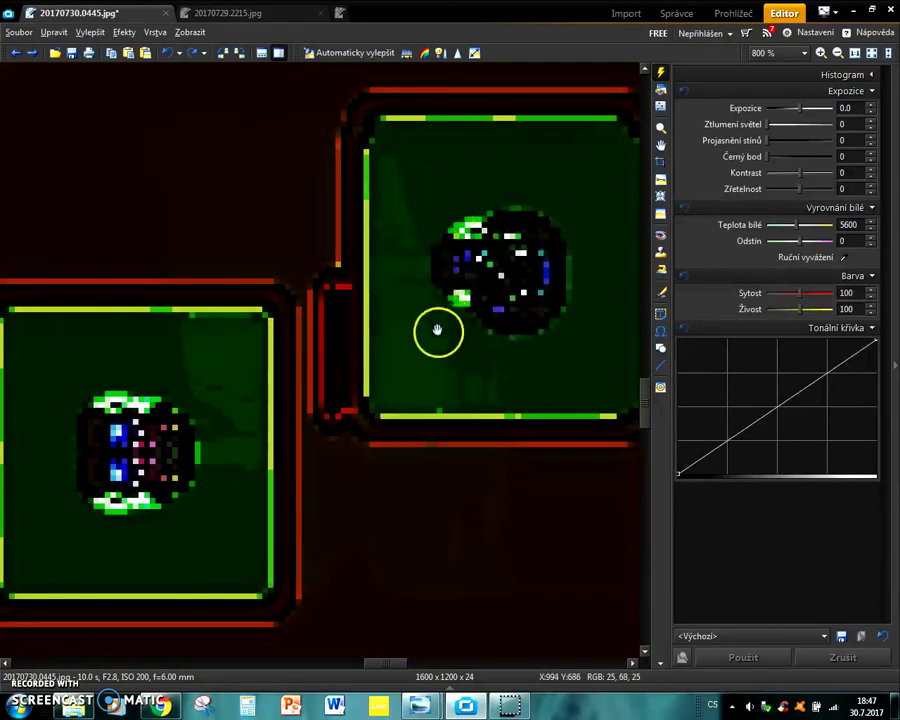
Examine the framed shapes in the left and middle of the dark sky, from the horizon band up to the diagonal edge.
scroll(436, 331, down, 2)
drag(149, 590, 655, 288)
drag(169, 205, 606, 458)
drag(100, 108, 522, 497)
drag(530, 546, 417, 241)
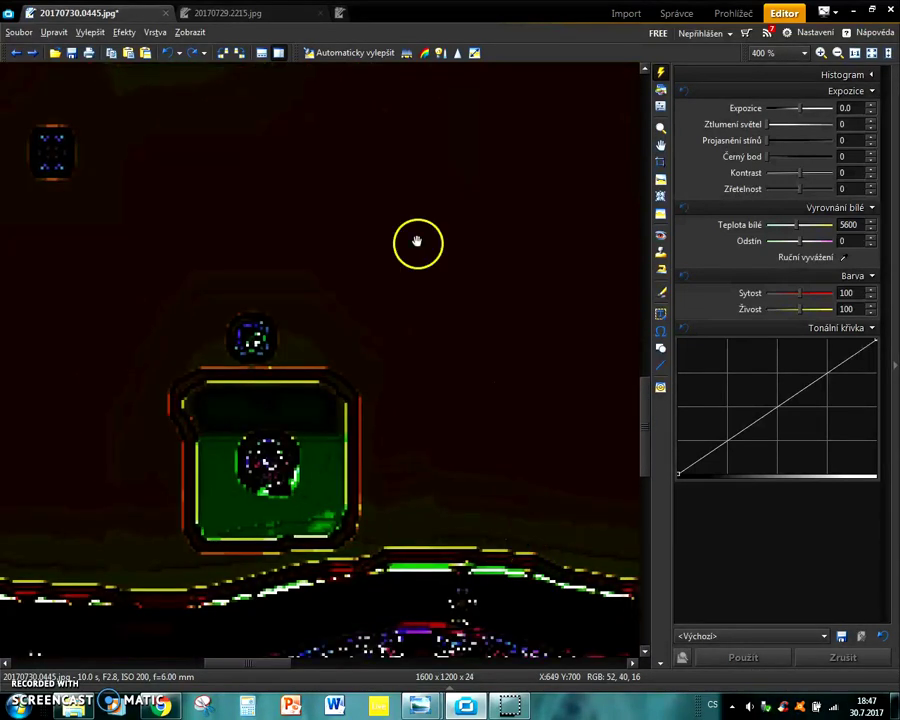
drag(420, 301, 585, 655)
drag(227, 243, 632, 440)
drag(125, 382, 440, 132)
drag(256, 259, 85, 320)
scroll(85, 320, down, 1)
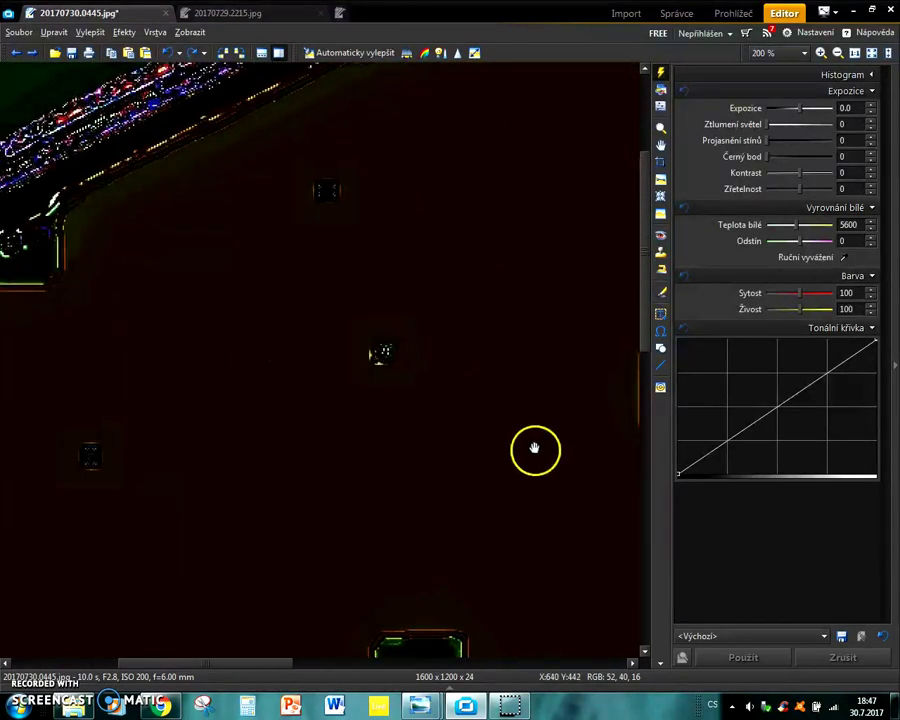
drag(555, 442, 143, 454)
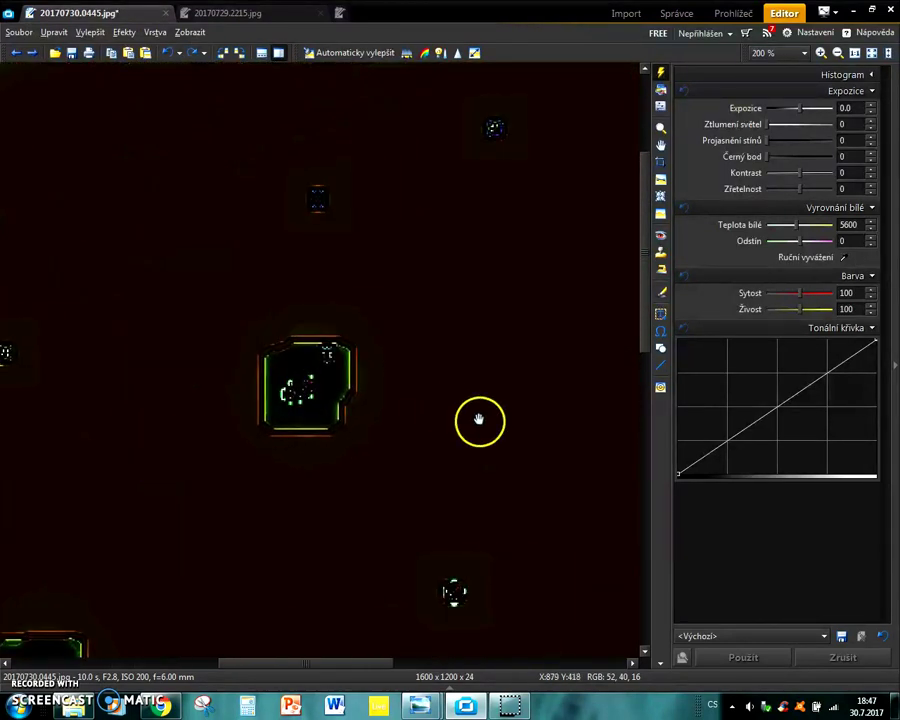
Inspect the two adjoining framed figures above the horizon once more at 800%.
scroll(444, 406, up, 2)
drag(466, 533, 291, 80)
drag(398, 522, 225, 63)
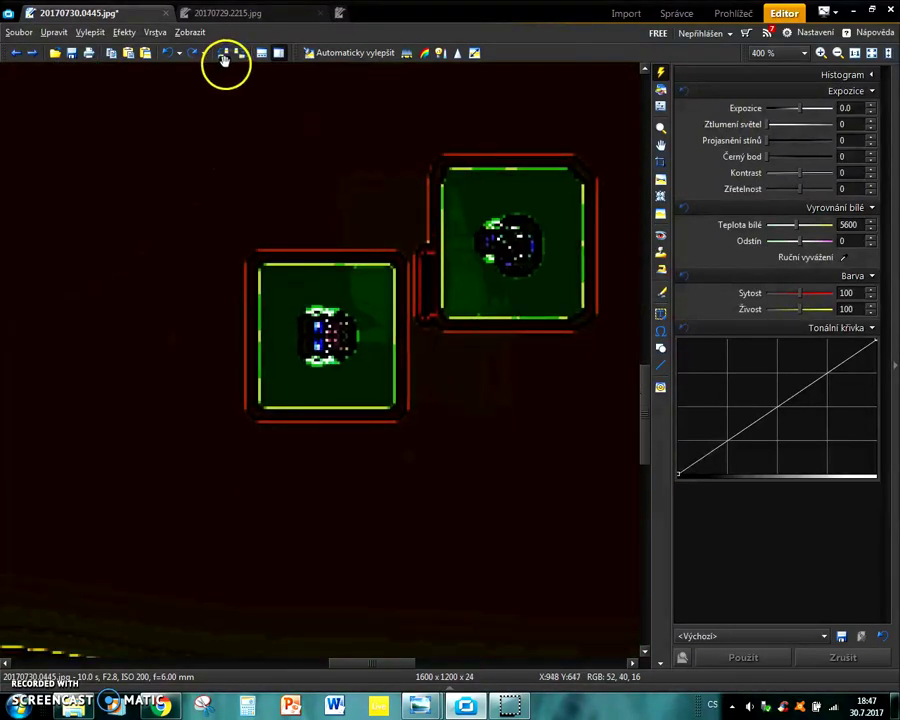
drag(359, 166, 253, 274)
scroll(251, 275, up, 1)
drag(292, 375, 229, 225)
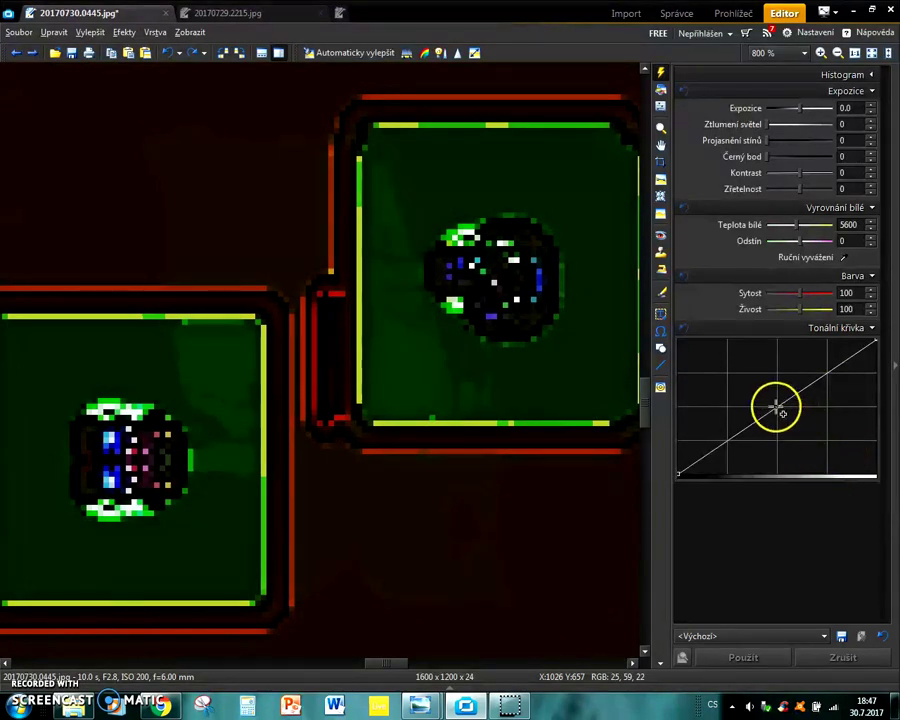
Try the Protlačení effect on the photo and discard the preview.
click(663, 111)
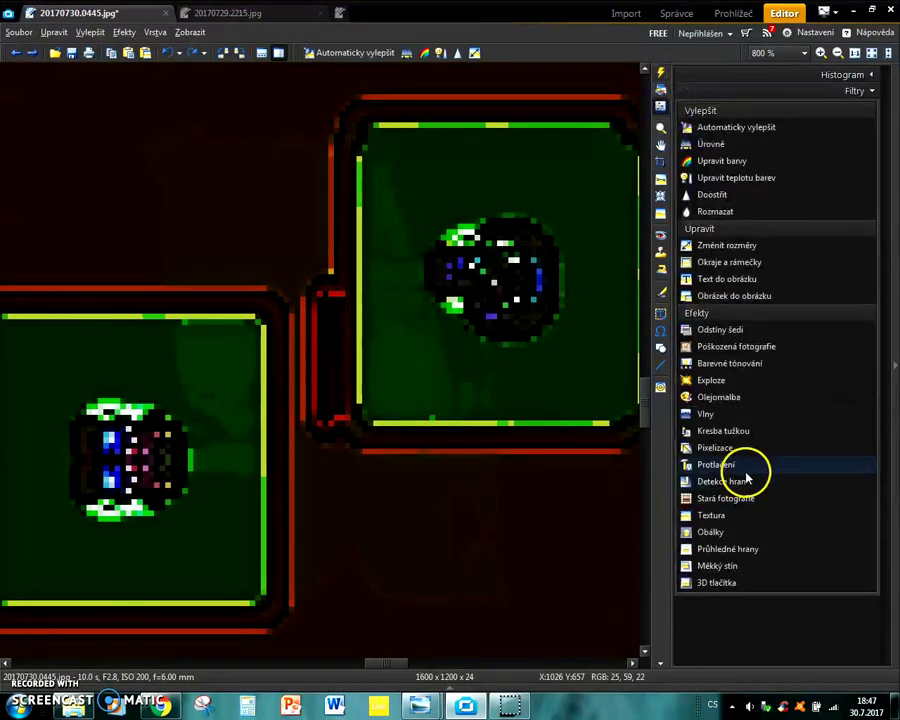
click(745, 470)
scroll(475, 485, down, 1)
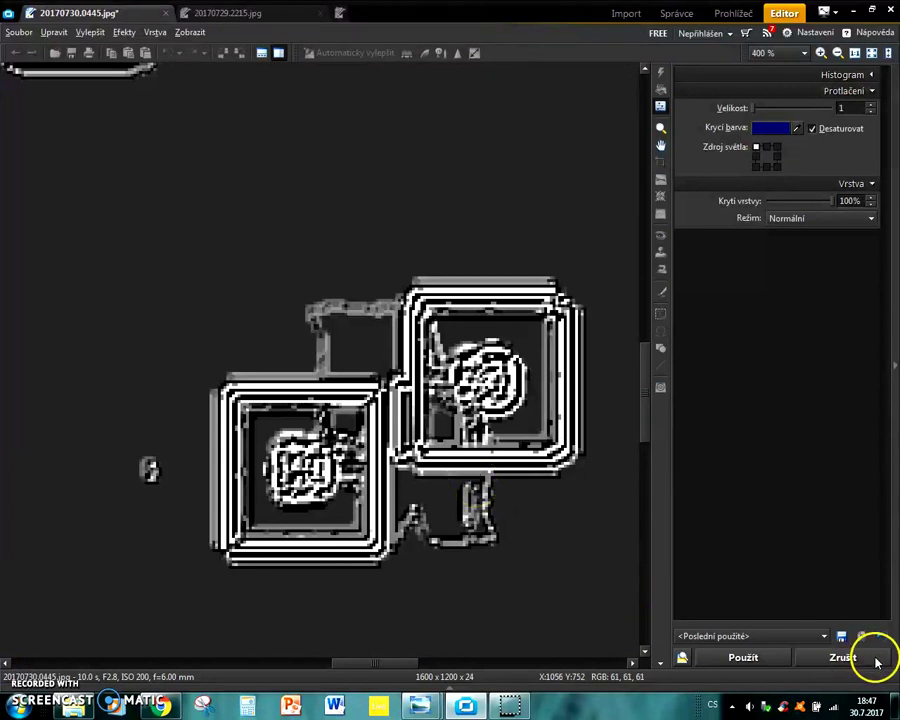
click(843, 657)
Apply a colour adjustment (Upravit barvy) to the photo with the layer mode Negativ.
drag(534, 527, 449, 470)
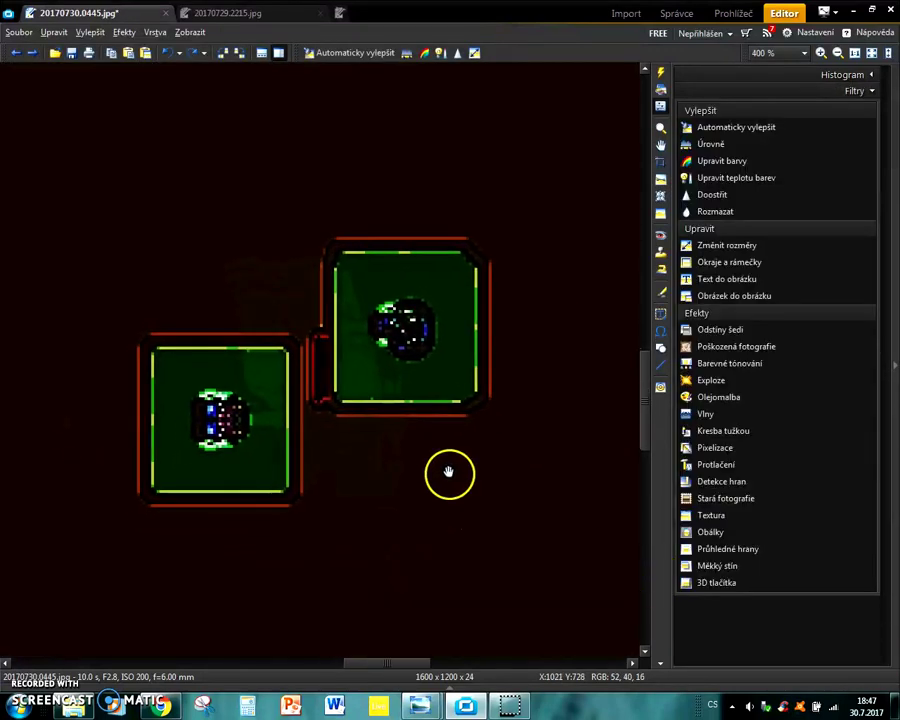
click(424, 52)
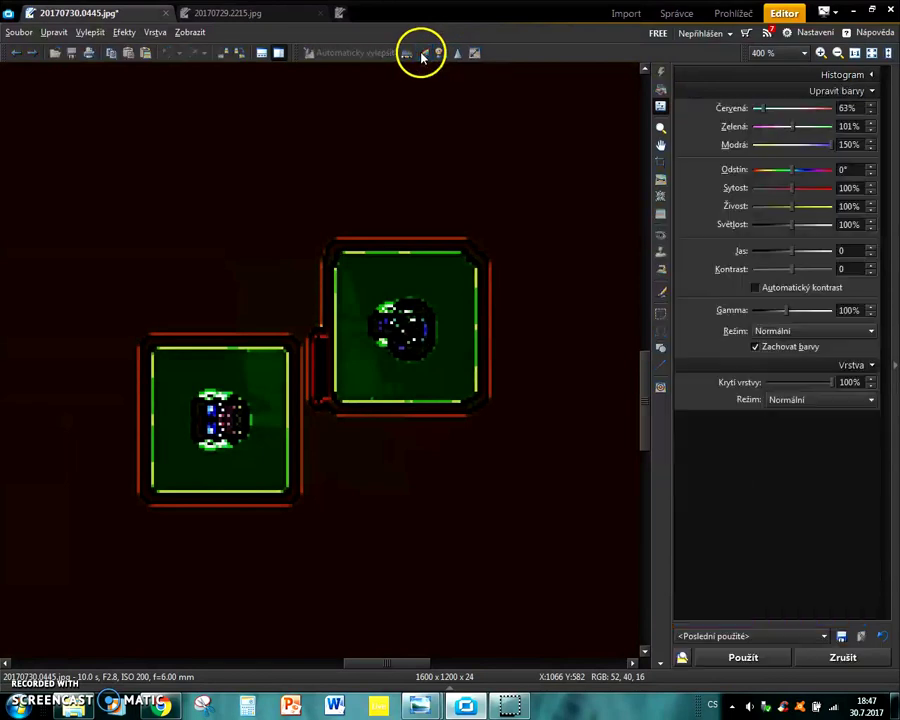
click(823, 400)
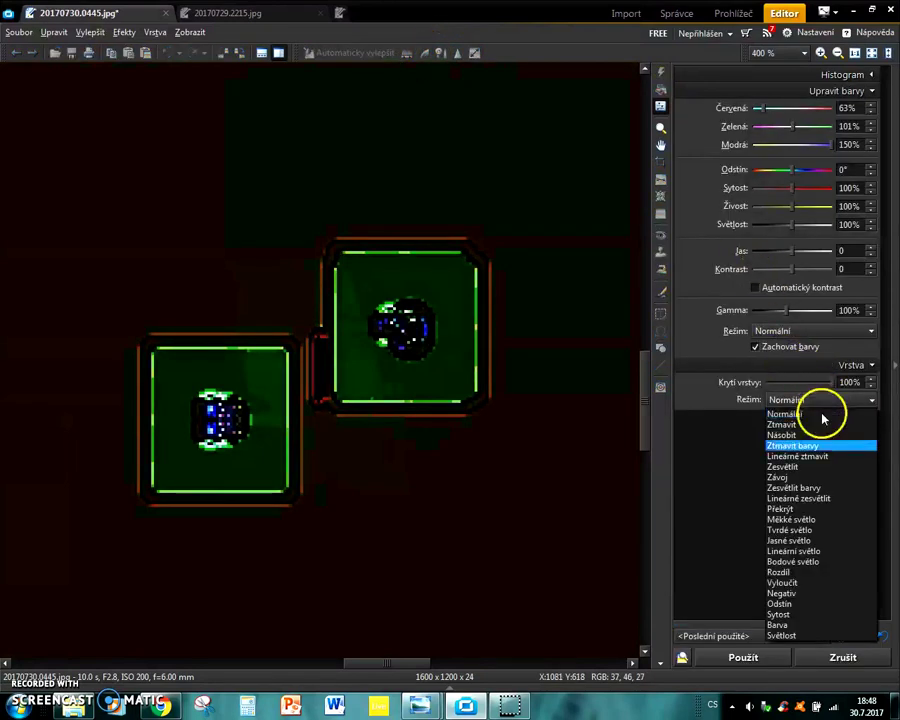
click(810, 593)
click(745, 650)
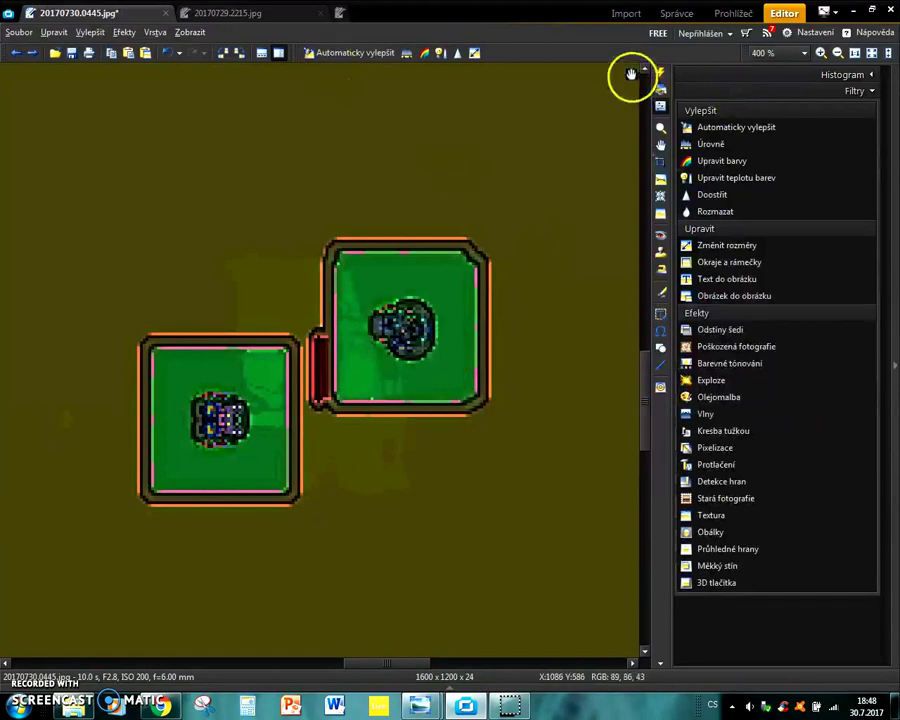
Apply a tone curve with raised shadows and lowered midtones and highlights, and automatically enhance the photo.
click(661, 74)
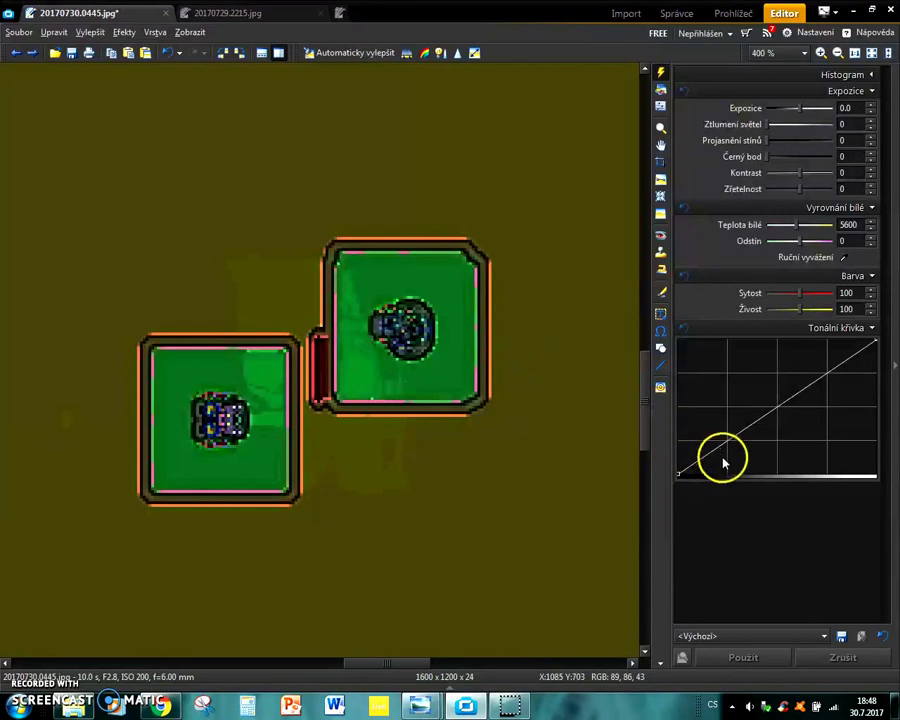
drag(786, 409, 768, 446)
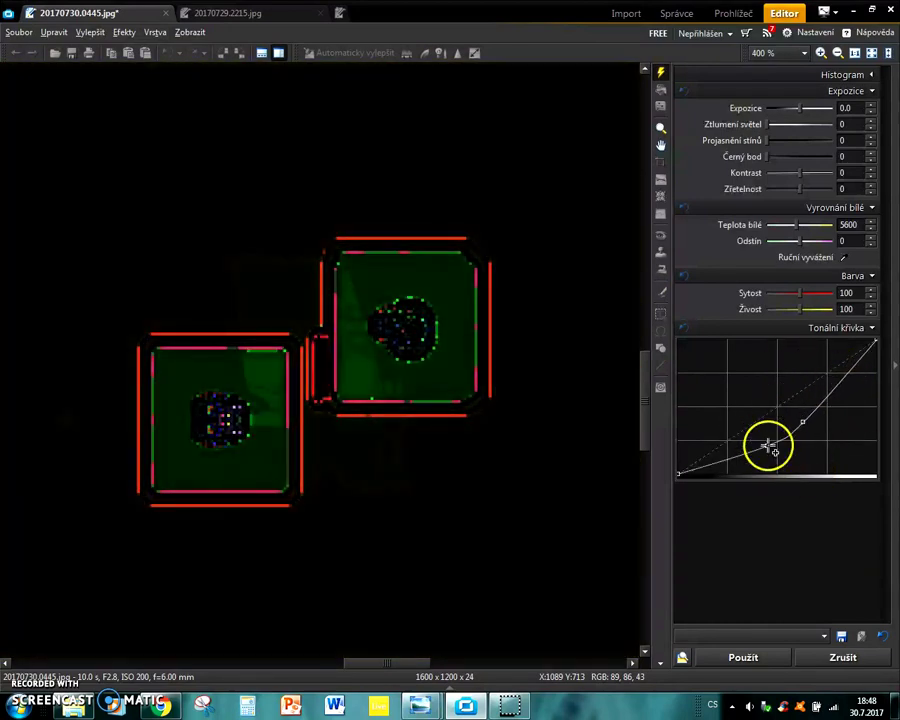
drag(840, 378, 860, 373)
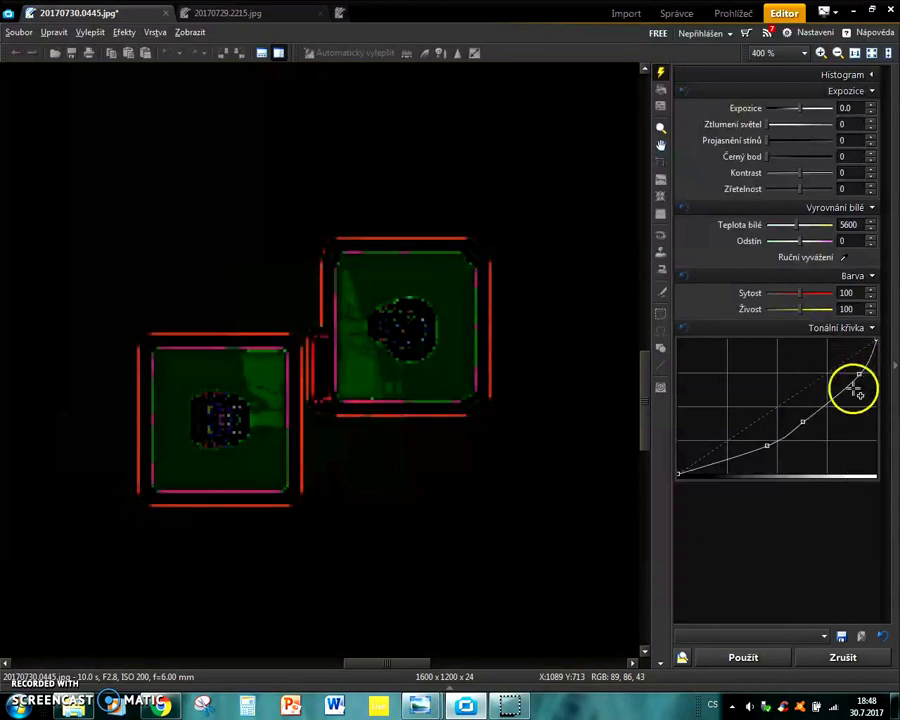
drag(713, 470, 732, 414)
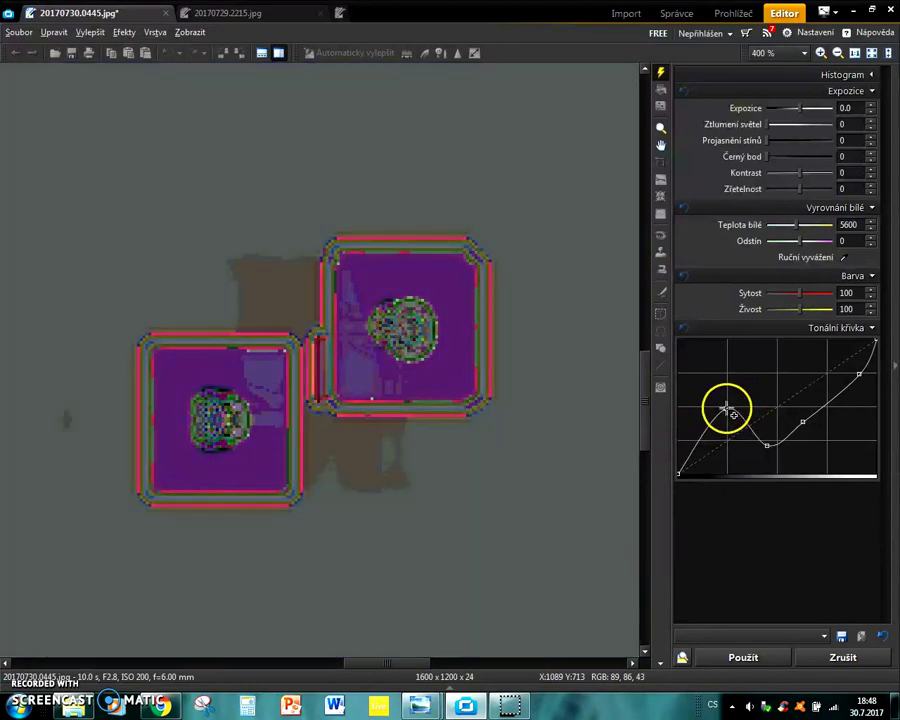
click(741, 657)
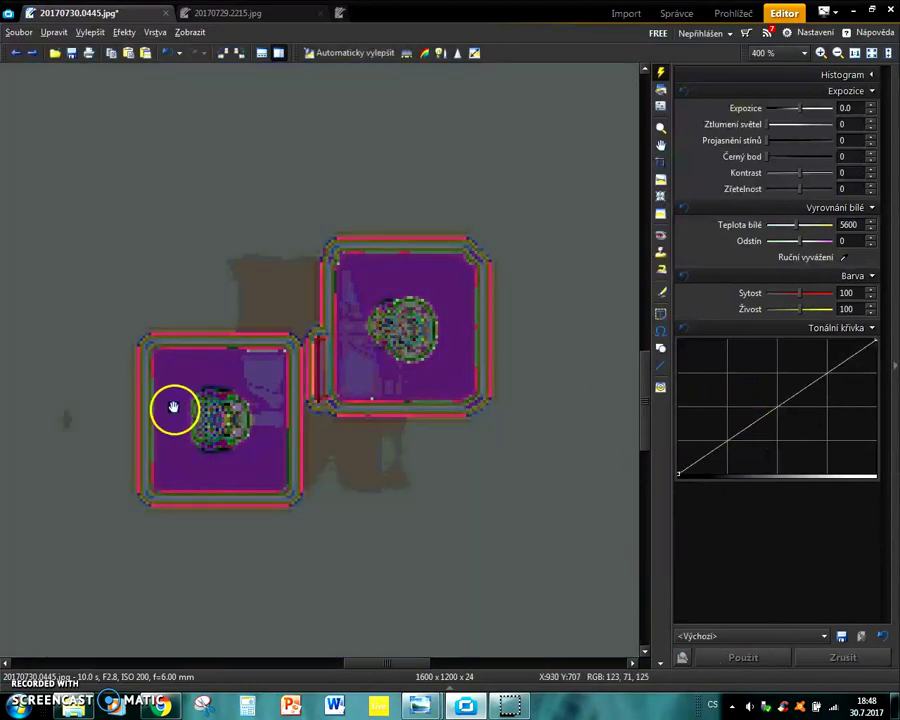
click(336, 55)
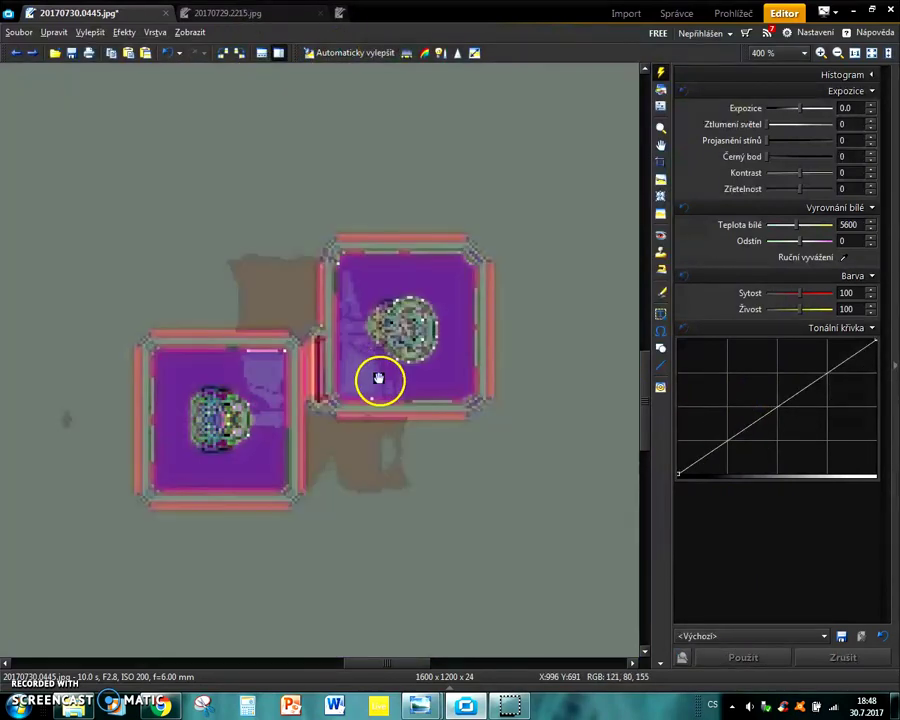
Apply a second tone curve with strongly raised shadows, a deep midtone dip and raised highlights, and automatically enhance the photo.
scroll(410, 418, down, 2)
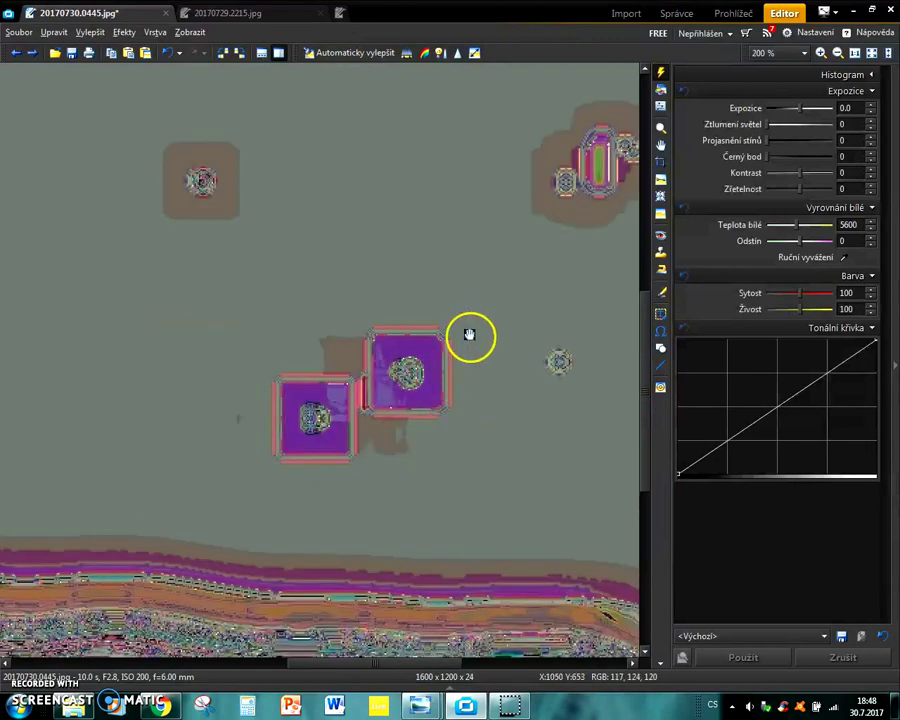
drag(466, 341, 410, 304)
scroll(414, 304, up, 2)
drag(220, 470, 390, 417)
drag(774, 410, 748, 422)
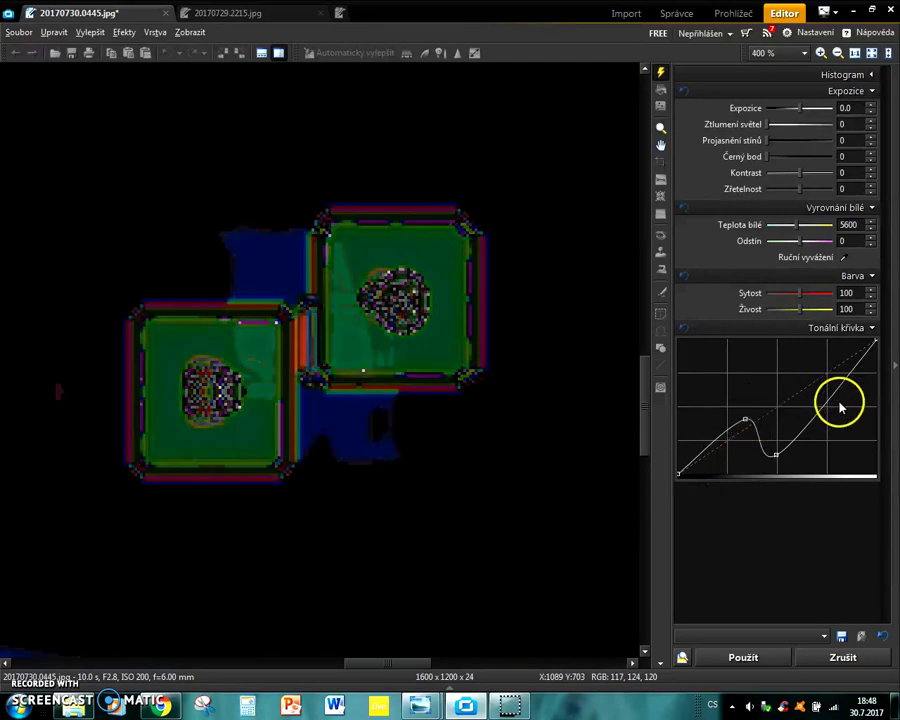
drag(820, 405, 818, 370)
drag(690, 464, 704, 376)
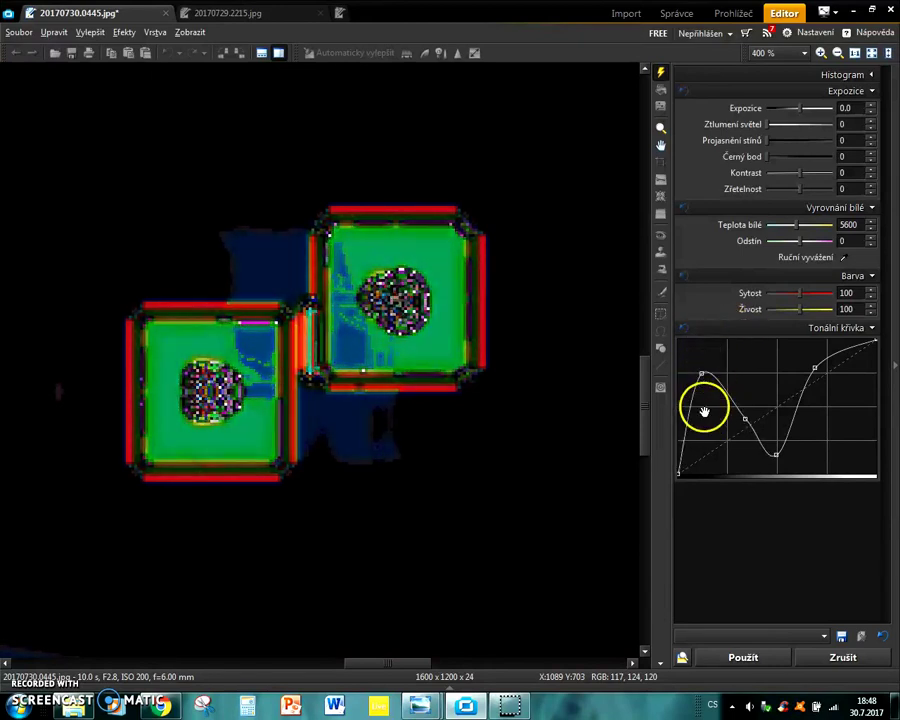
click(743, 657)
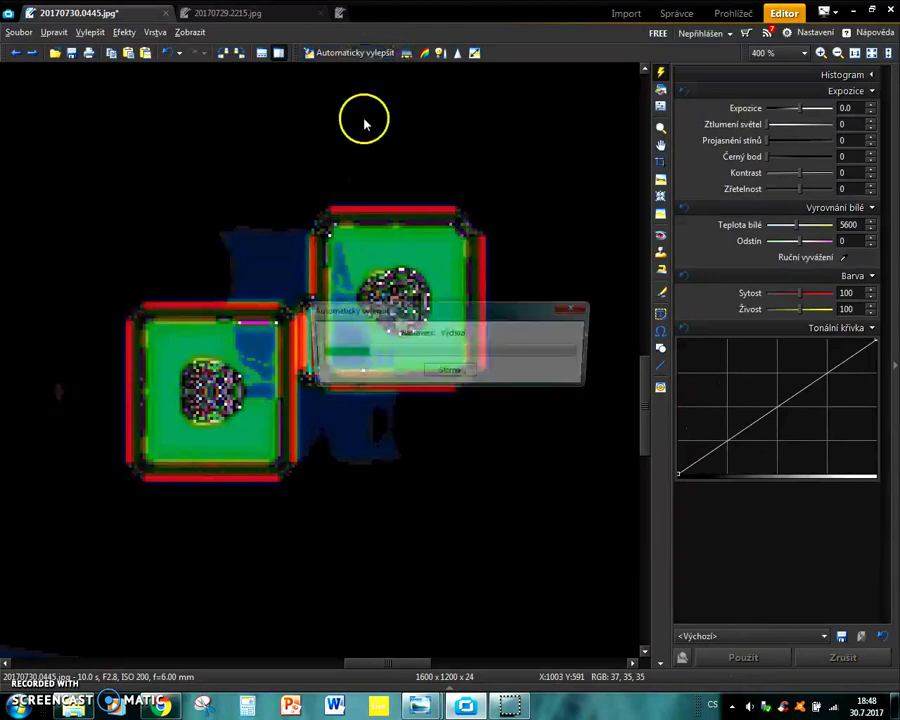
Examine the outlined square shapes and the border bands across the photo, from the linked green squares to the full overview.
scroll(433, 575, down, 2)
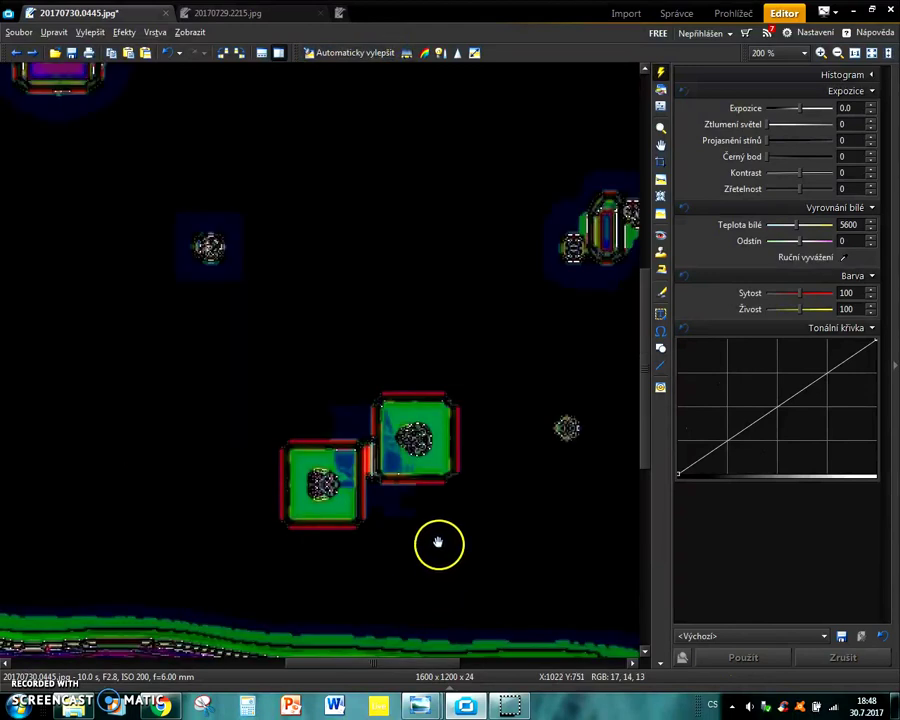
drag(272, 330, 577, 424)
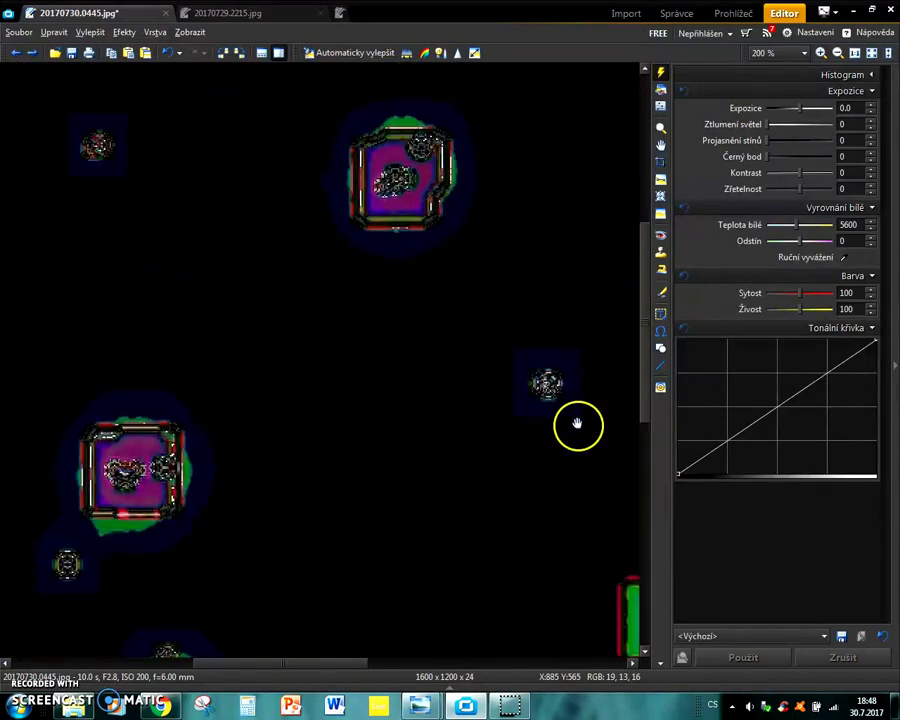
drag(303, 584, 488, 319)
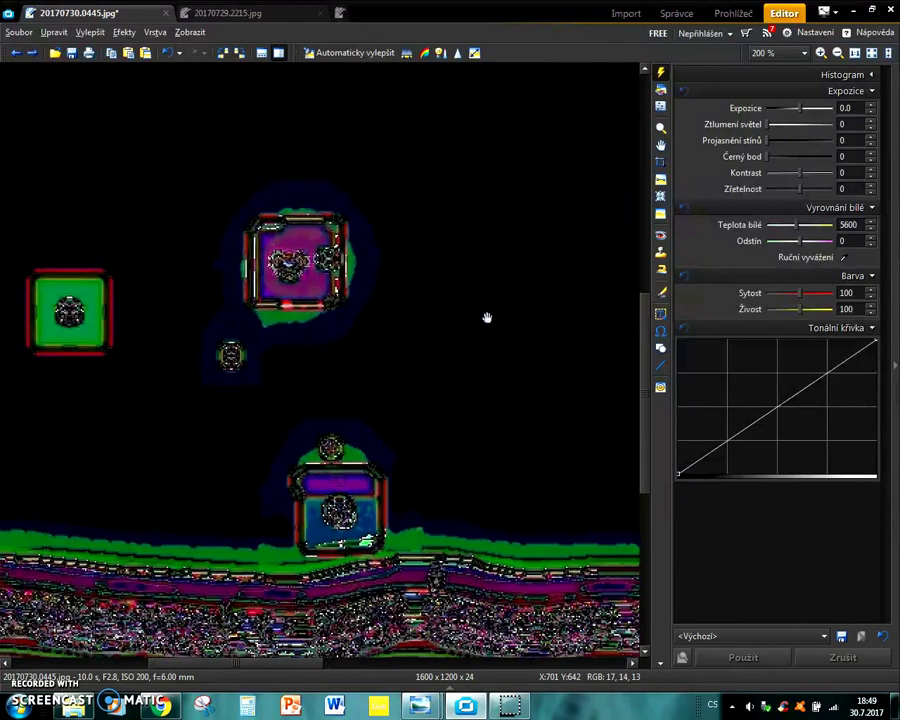
drag(144, 374, 376, 617)
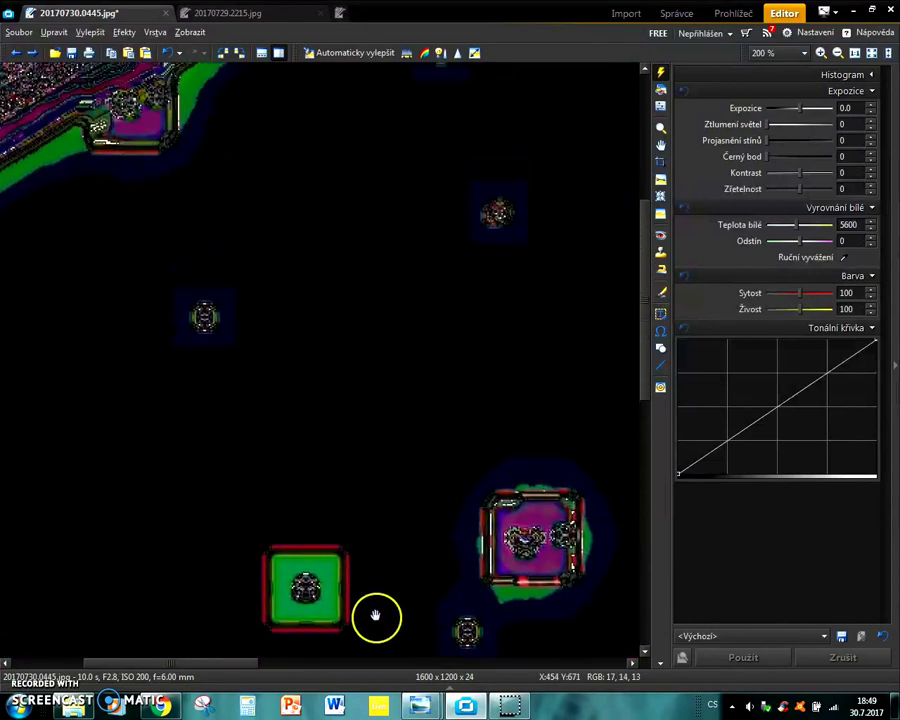
mouse_move(148, 472)
mouse_down()
mouse_move(412, 350)
mouse_move(181, 518)
mouse_up()
mouse_move(542, 228)
mouse_down()
mouse_move(422, 380)
mouse_move(321, 360)
mouse_move(165, 508)
mouse_move(199, 538)
mouse_move(296, 542)
mouse_up()
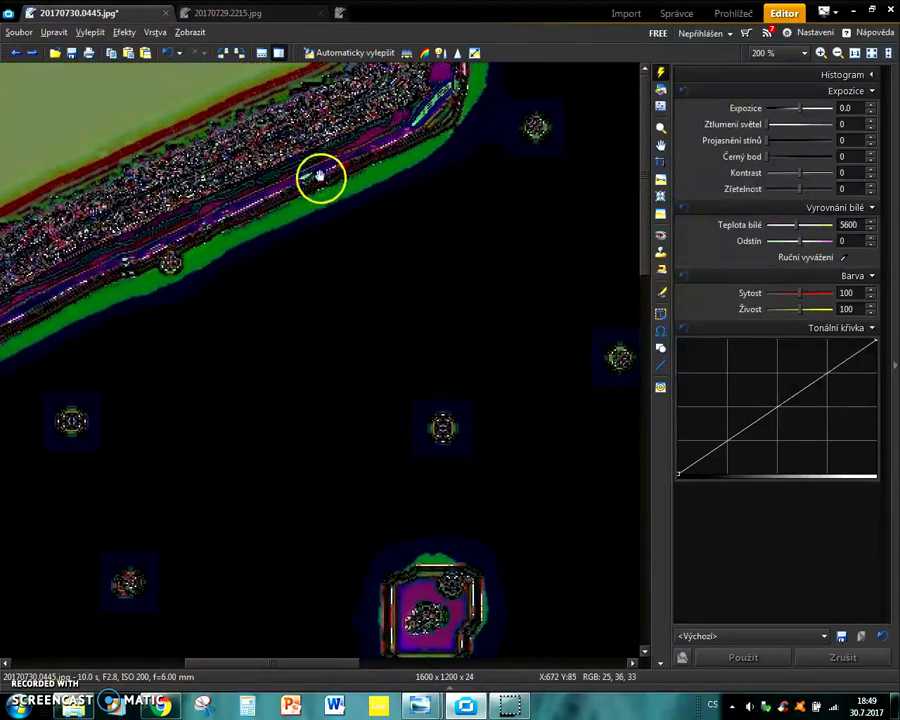
scroll(243, 411, down, 1)
scroll(243, 411, down, 1)
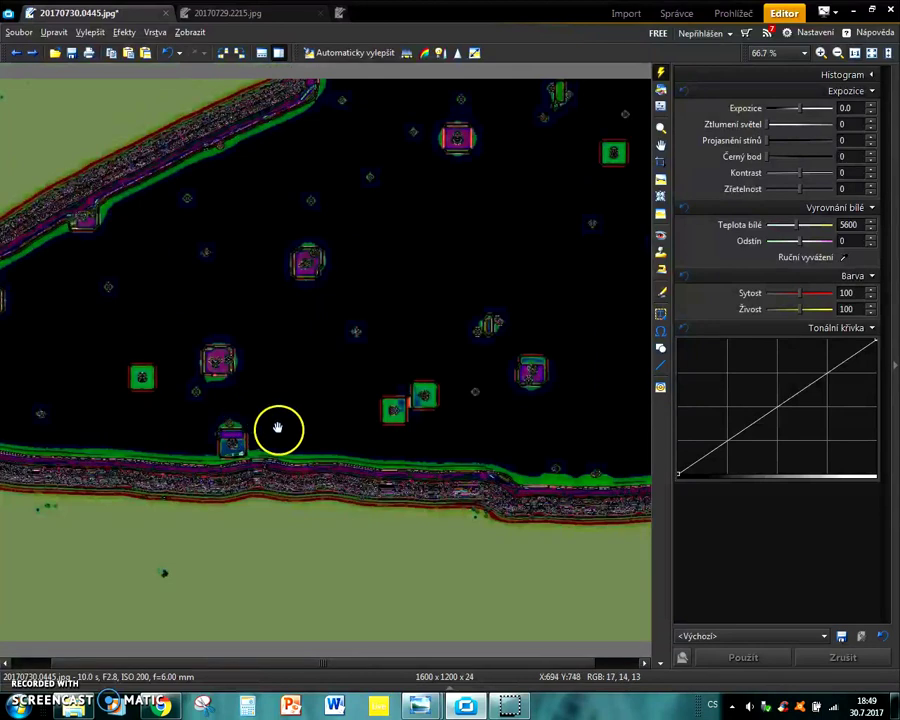
scroll(278, 428, down, 1)
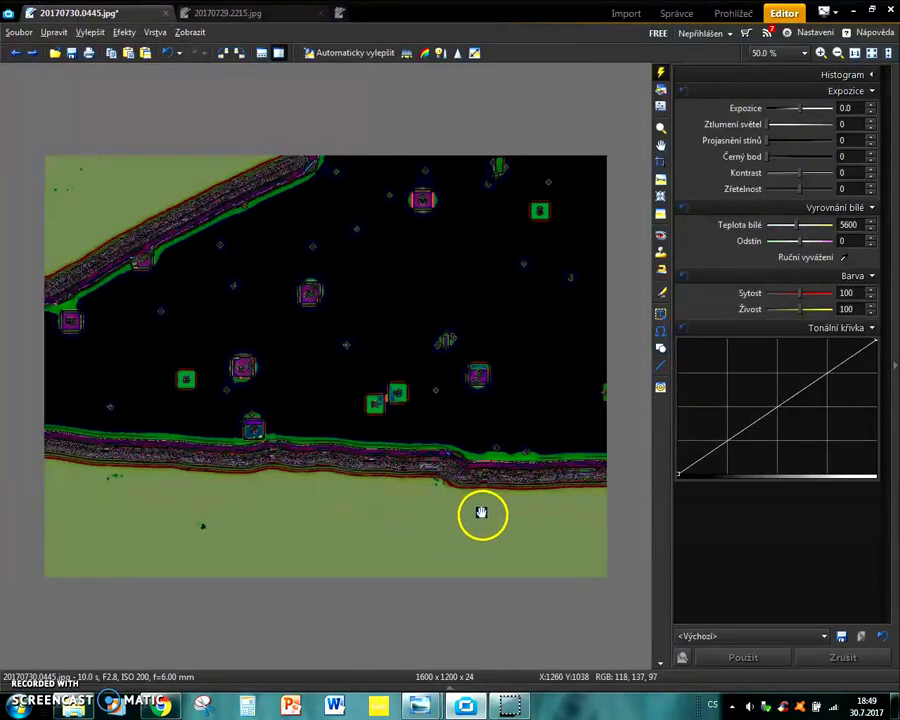
Examine the magenta framed shape near the photo's upper edge and the pair of linked green squares at 400 %.
scroll(502, 526, up, 1)
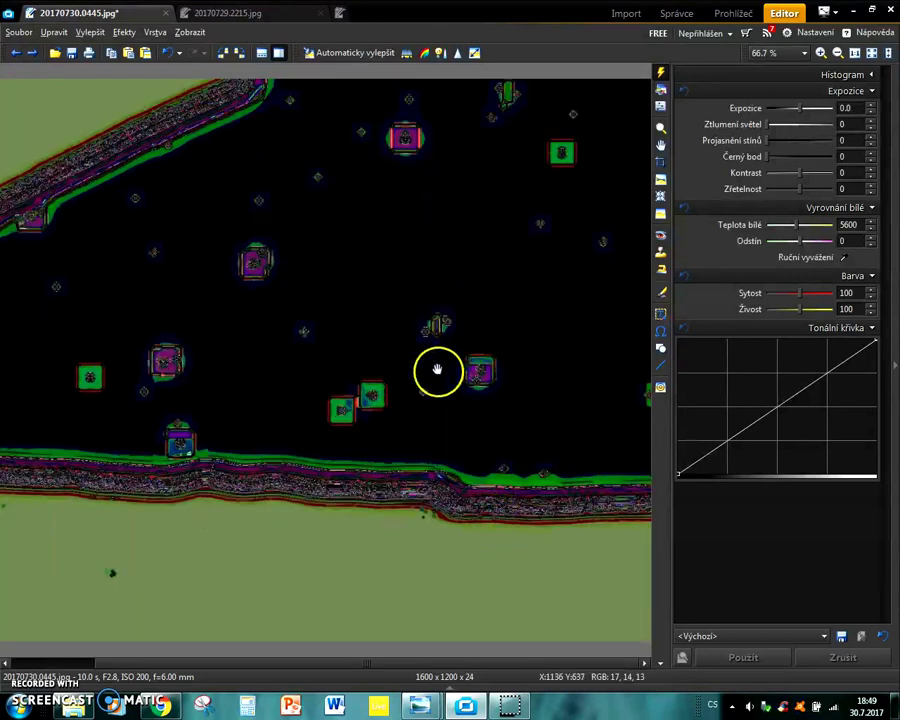
scroll(462, 395, up, 1)
drag(461, 168, 424, 550)
scroll(442, 326, up, 3)
drag(384, 312, 486, 521)
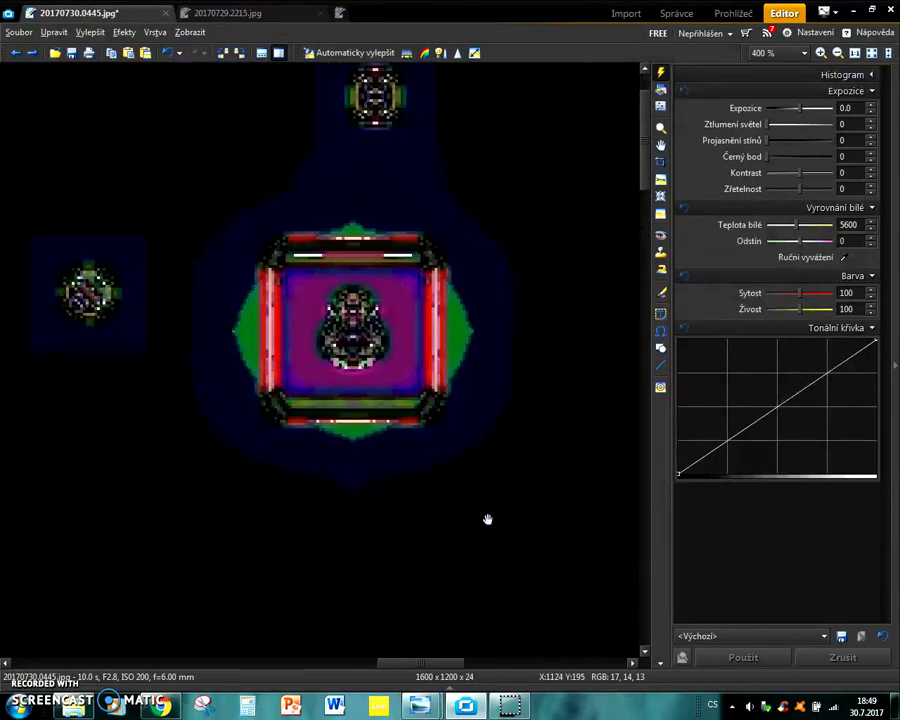
scroll(487, 519, down, 2)
drag(568, 556, 413, 413)
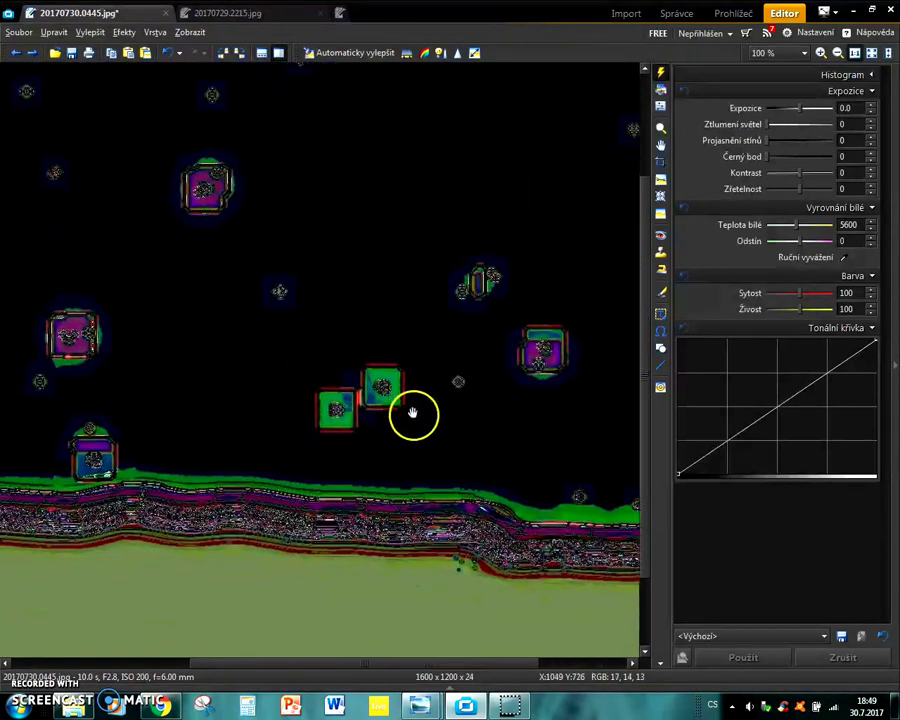
scroll(411, 427, up, 2)
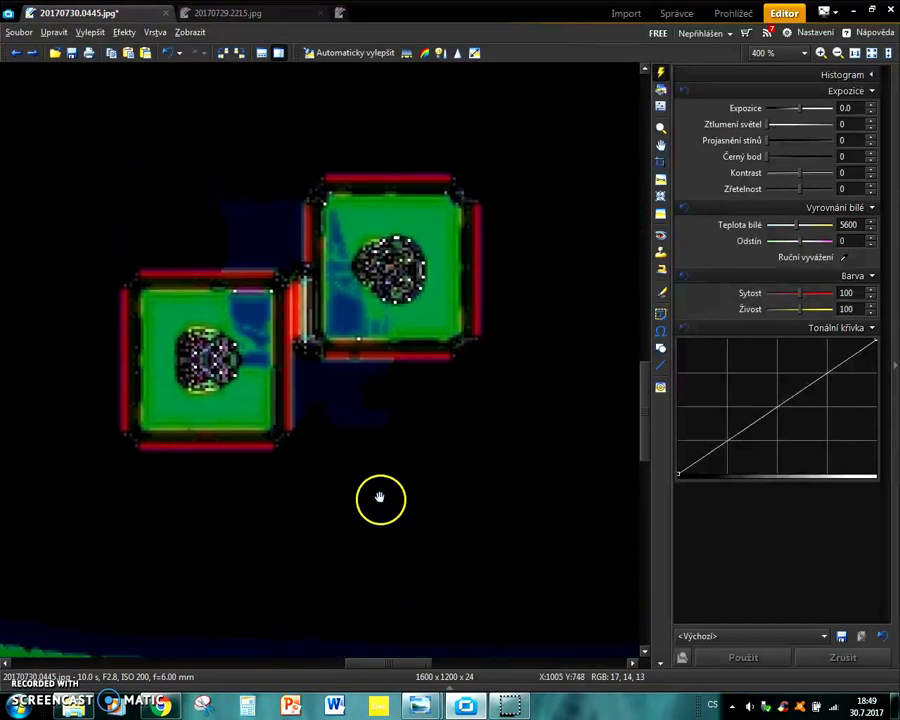
Apply a tone curve with a strong shadow peak, midtones falling to black and a sharply lowered white end.
drag(777, 408, 739, 411)
drag(825, 362, 721, 515)
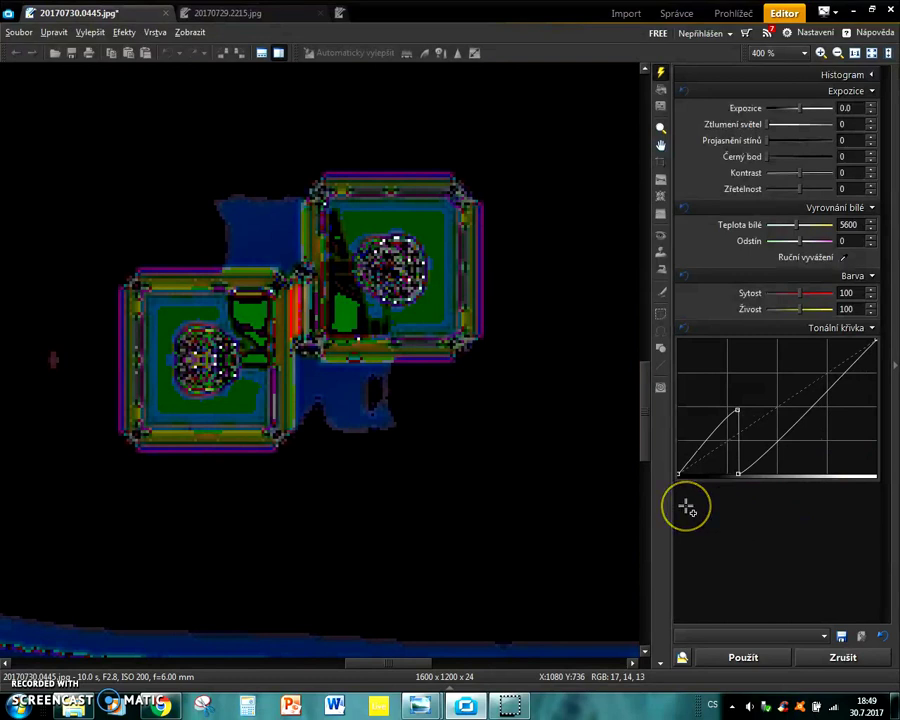
drag(690, 508, 810, 510)
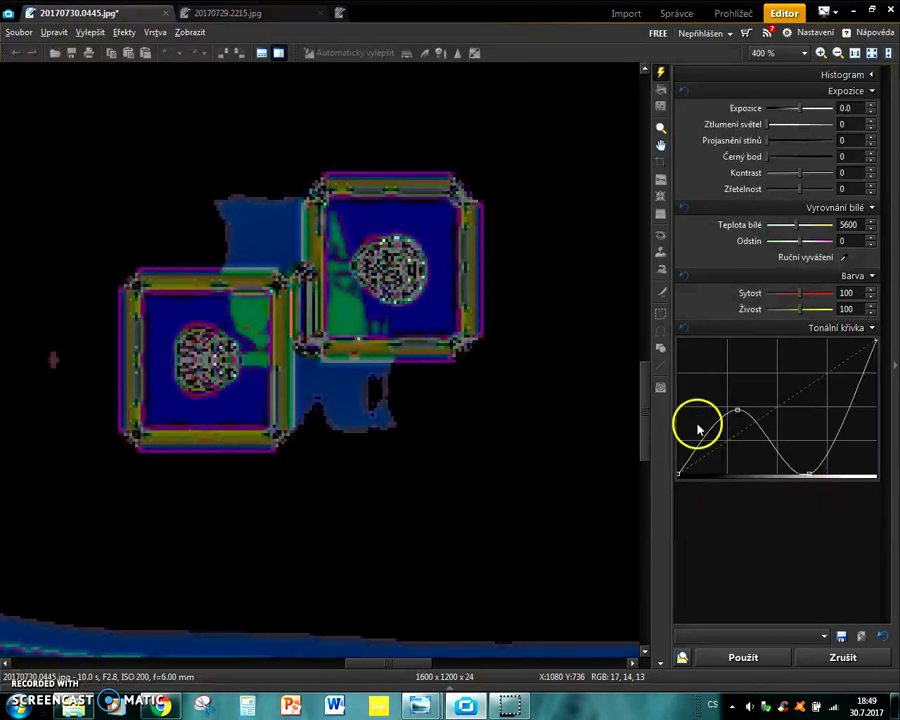
drag(854, 378, 893, 470)
drag(704, 455, 704, 370)
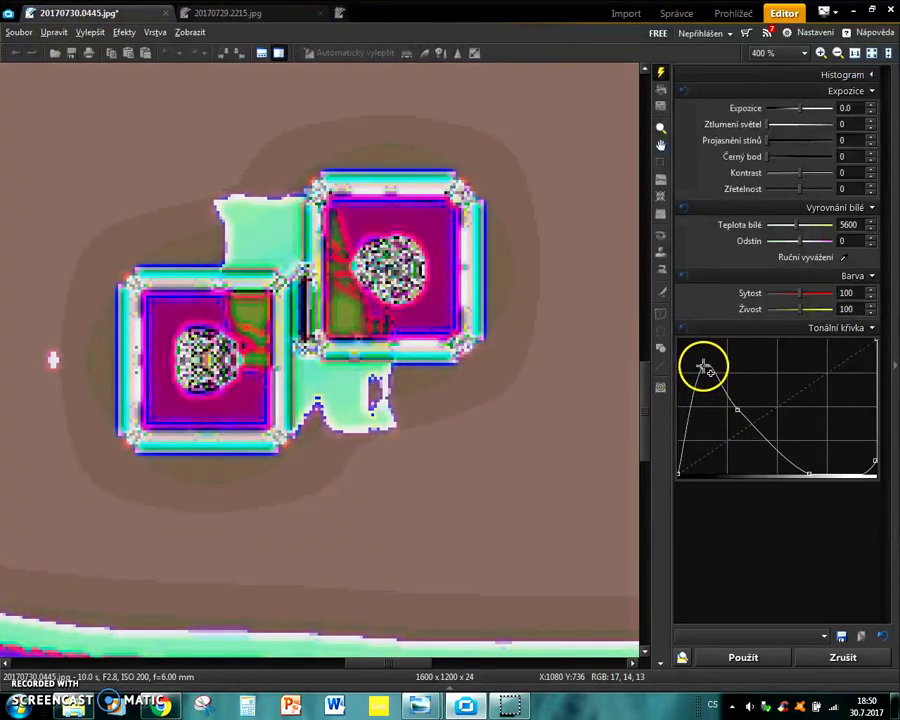
click(776, 659)
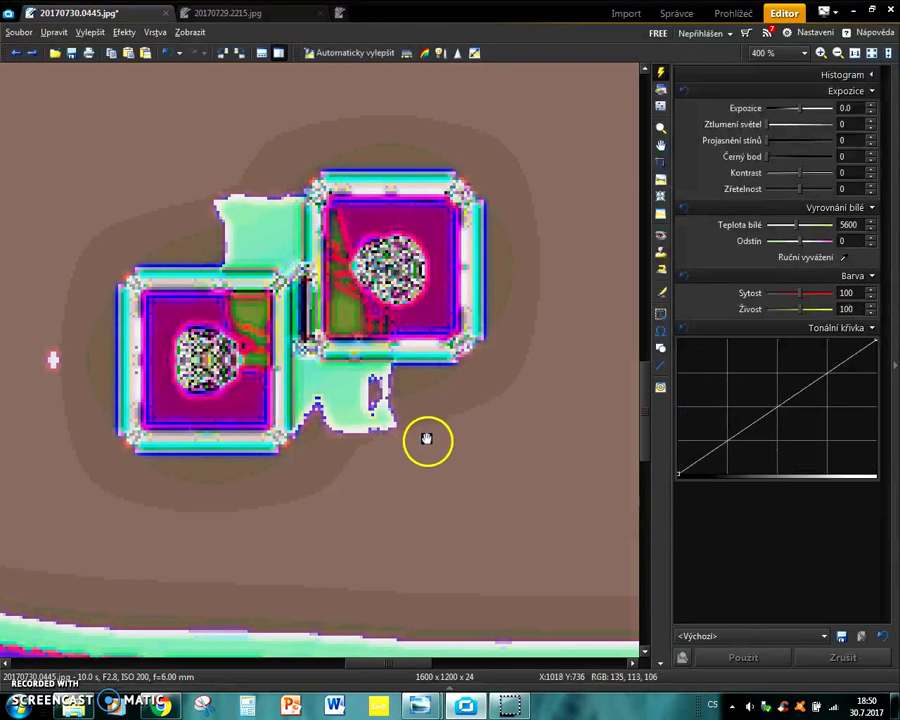
Examine the recoloured pair of linked squares and the other outlined shapes around the photo at several magnifications.
scroll(432, 441, down, 2)
scroll(503, 378, up, 2)
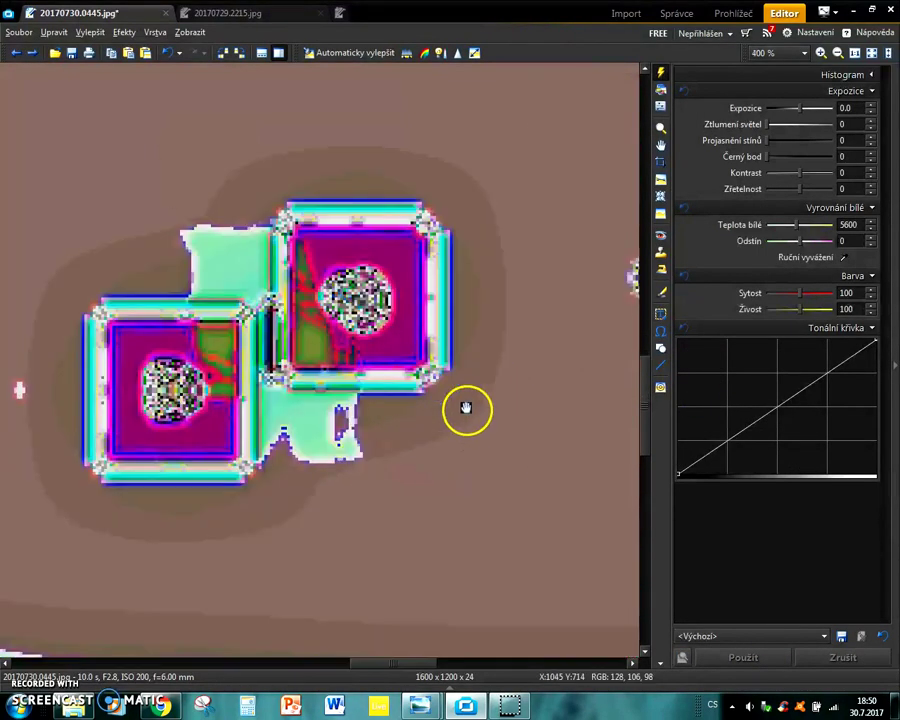
scroll(464, 408, up, 2)
drag(460, 410, 478, 400)
scroll(596, 464, down, 2)
scroll(477, 400, down, 2)
drag(308, 236, 352, 558)
drag(512, 212, 235, 575)
drag(454, 323, 209, 323)
drag(215, 432, 57, 432)
drag(317, 583, 299, 150)
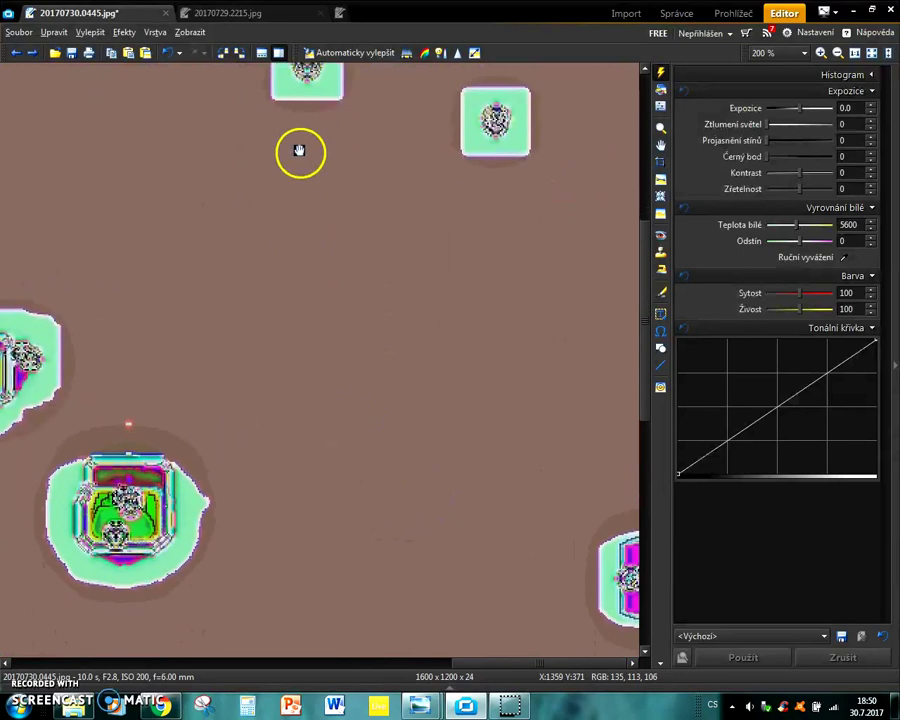
drag(446, 349, 259, 203)
drag(287, 390, 316, 175)
drag(197, 177, 280, 236)
drag(108, 66, 280, 236)
drag(197, 298, 322, 497)
scroll(452, 410, up, 1)
Apply a tone curve with a slight midtone kink and lowered highlights, and automatically enhance the photo.
mouse_move(776, 410)
mouse_down()
mouse_move(778, 396)
mouse_move(785, 413)
mouse_up()
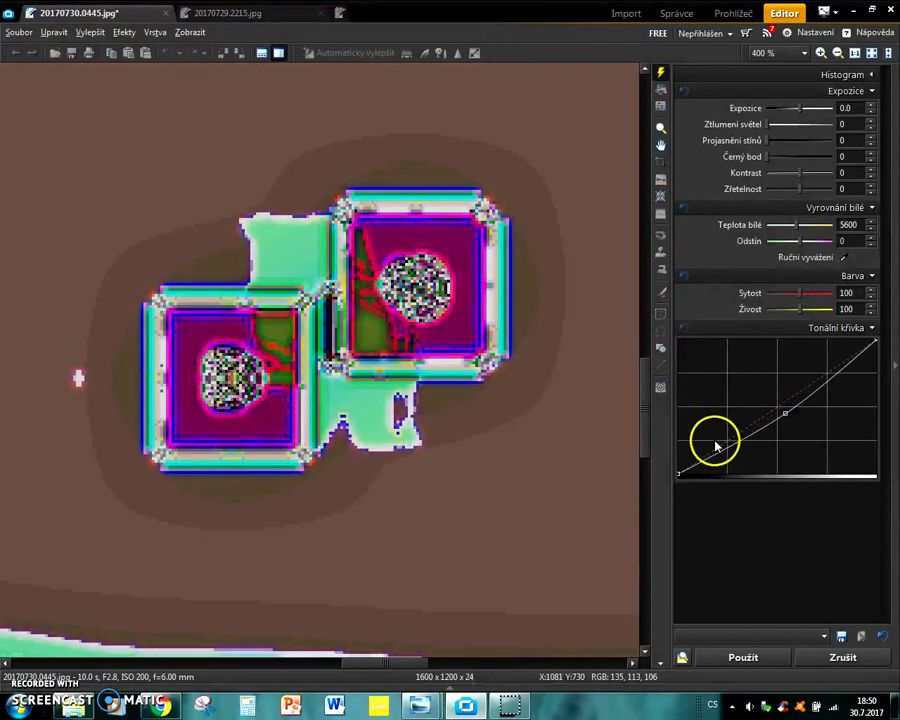
drag(702, 460, 786, 409)
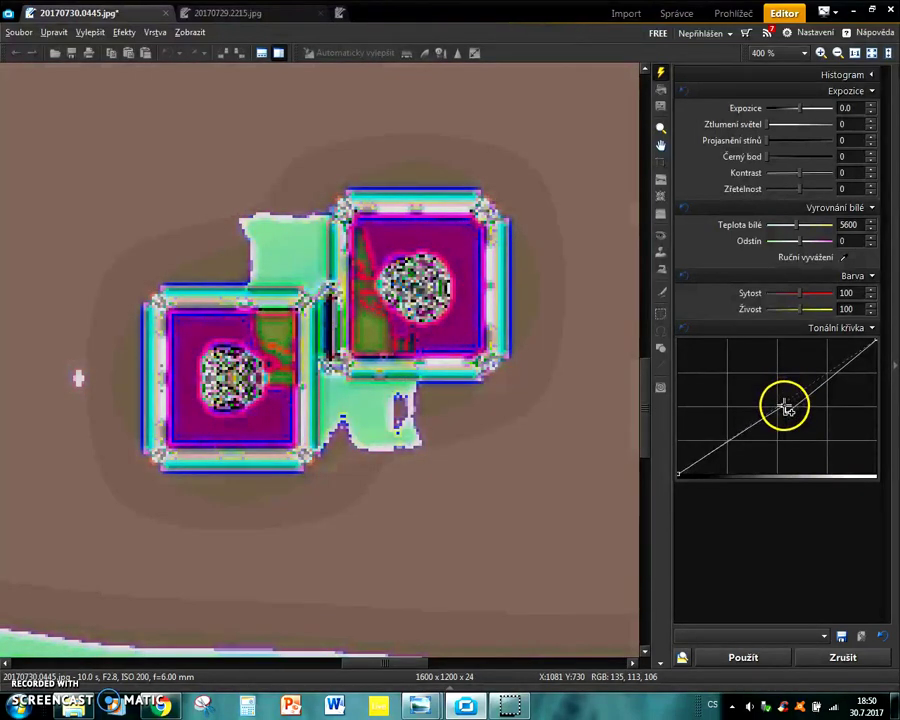
drag(857, 358, 884, 301)
drag(875, 256, 893, 365)
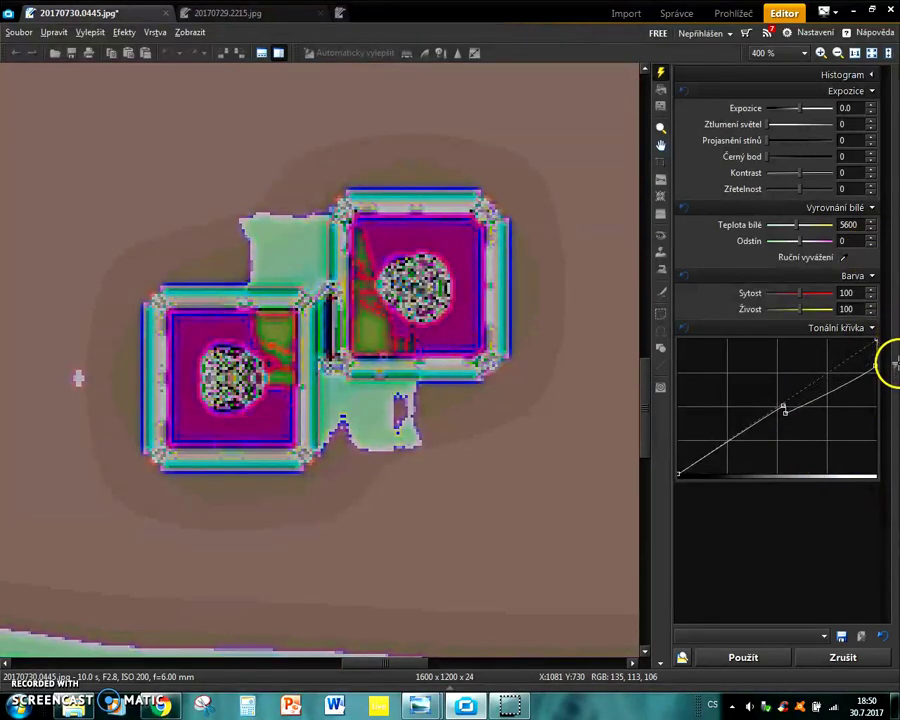
click(762, 651)
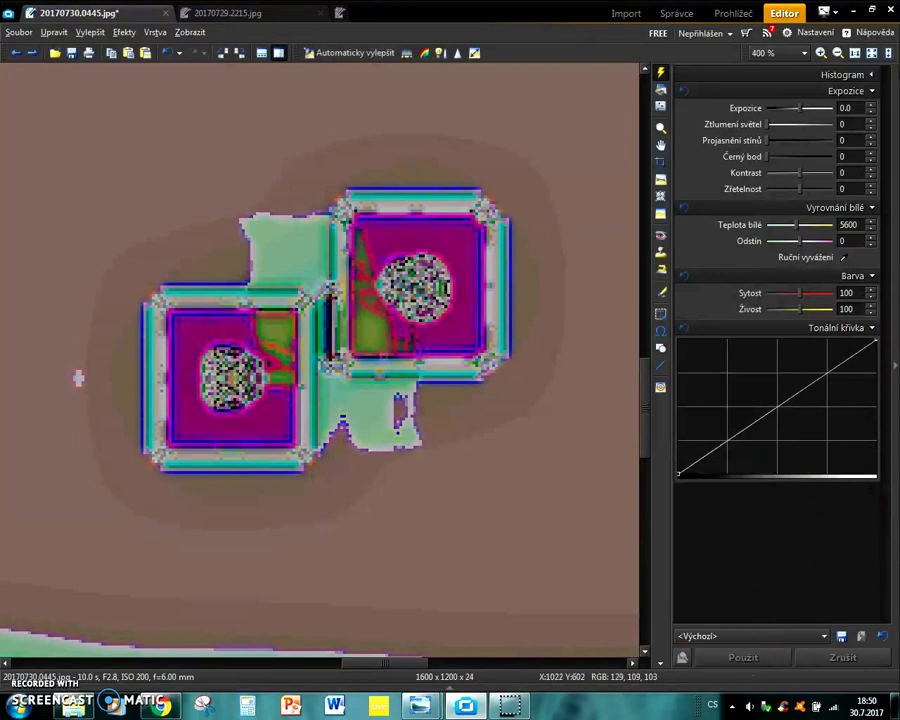
click(343, 53)
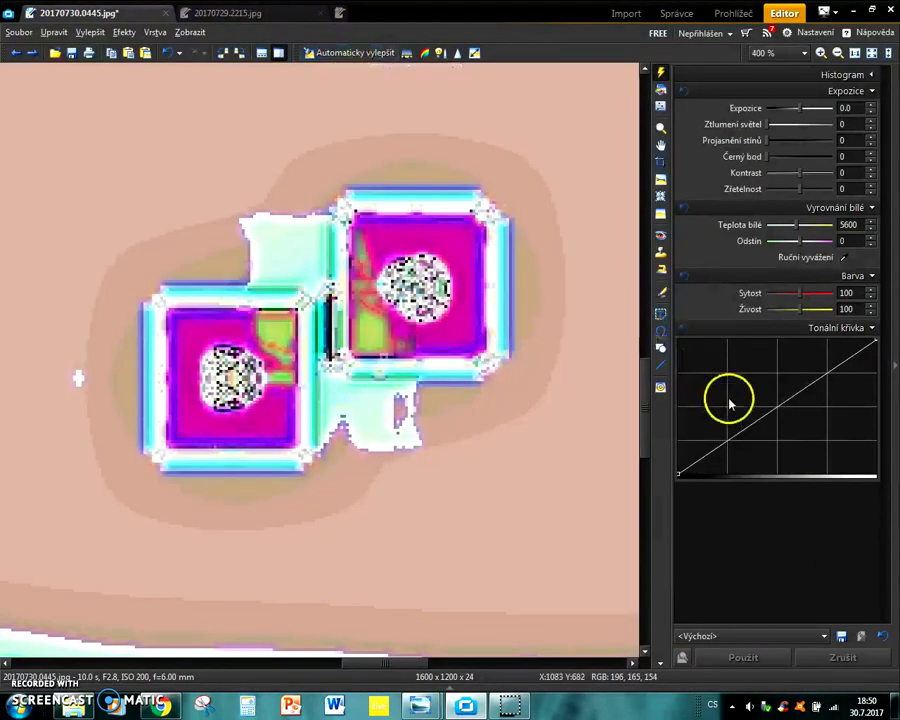
Apply a tone curve with lowered midtones and a dip to black in the upper tones before full white.
drag(768, 416, 804, 449)
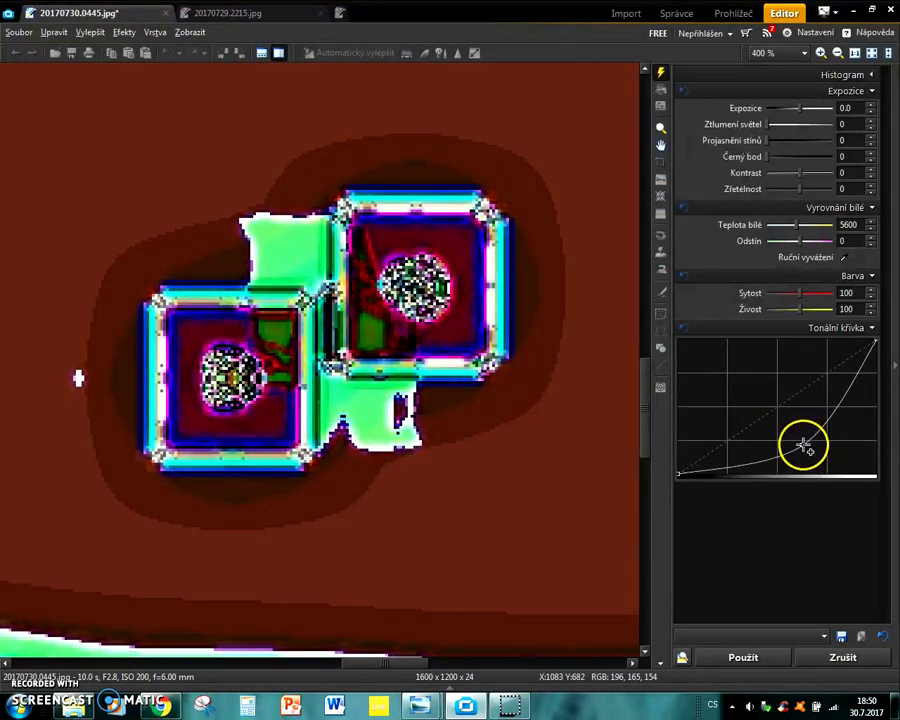
drag(719, 468, 765, 453)
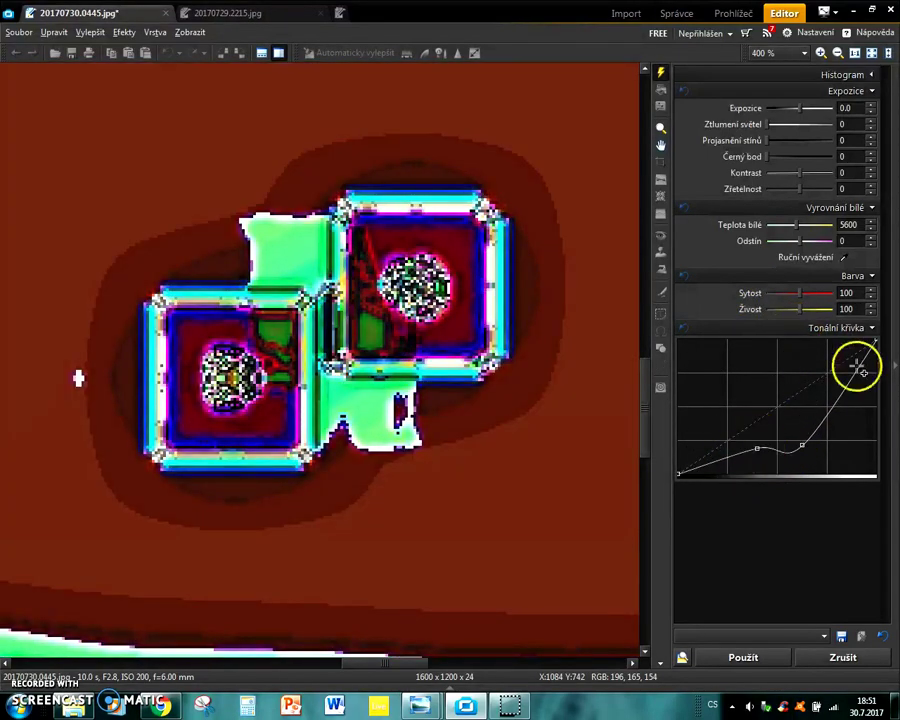
drag(856, 381, 815, 347)
drag(851, 399, 825, 474)
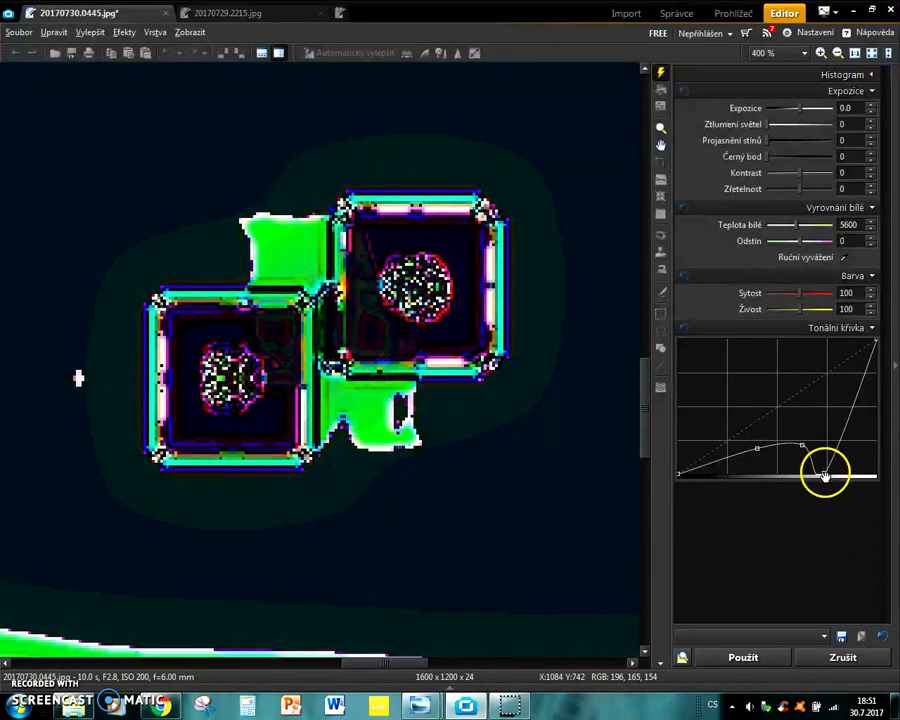
click(741, 657)
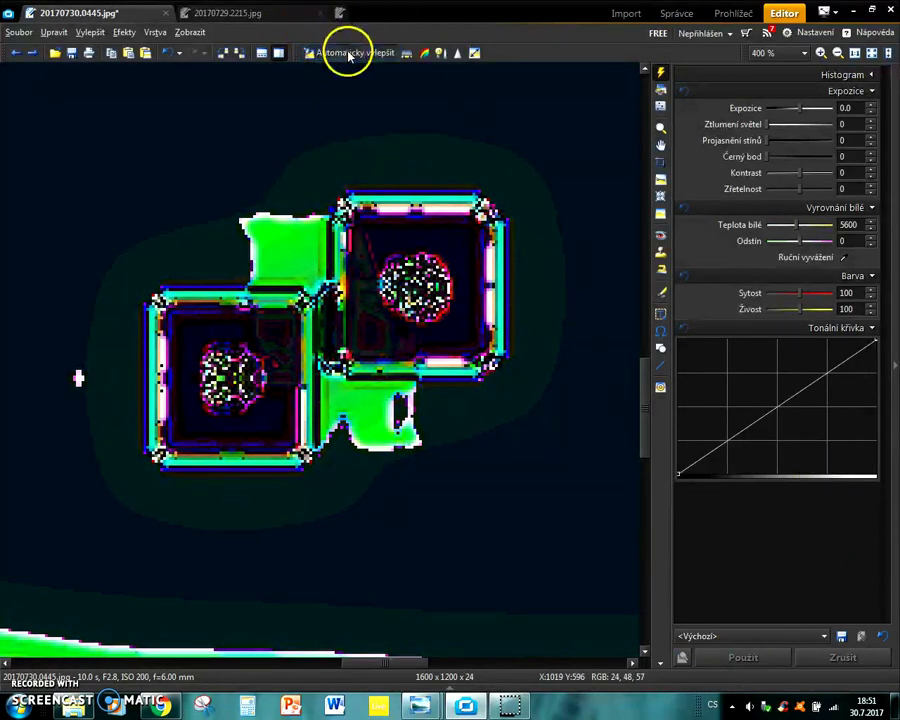
Apply a tone curve with raised shadows and midtones and a lowered dip in the brightest highlights.
drag(786, 412, 806, 370)
drag(705, 459, 737, 410)
drag(852, 352, 872, 384)
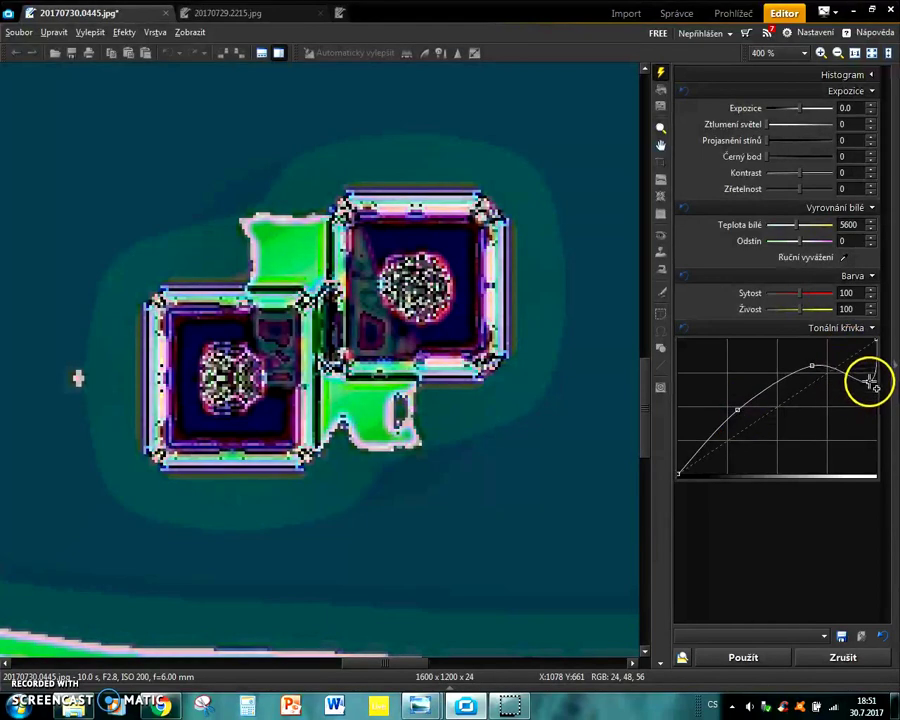
click(745, 657)
Compare the edited photo with the original 20170730.0445.jpg in Windows Prohlížeč fotografií, and return to the photo editor.
scroll(318, 322, down, 3)
scroll(318, 322, down, 1)
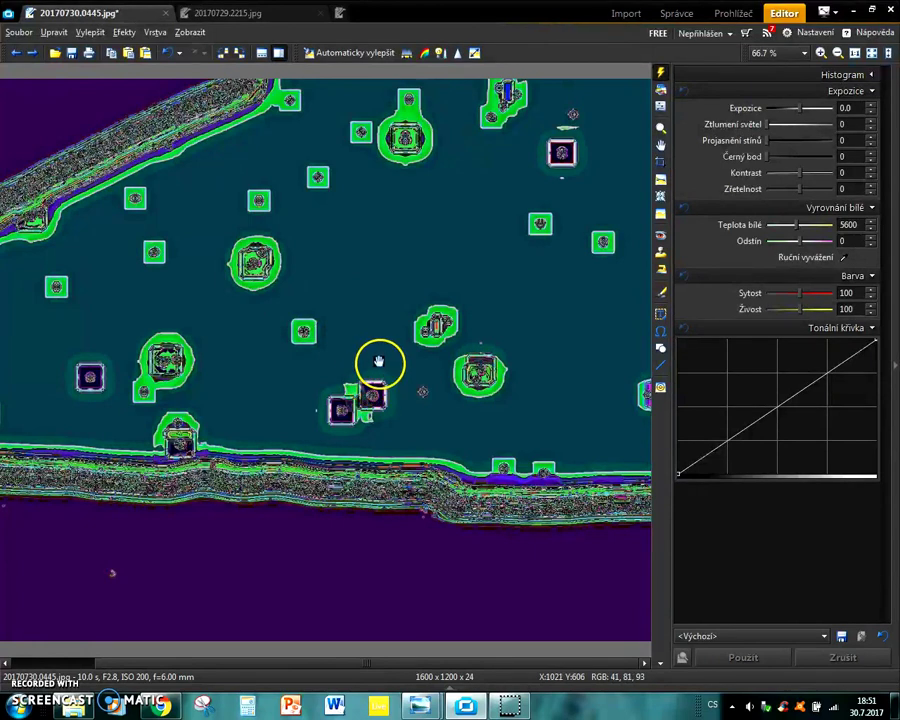
scroll(378, 360, up, 1)
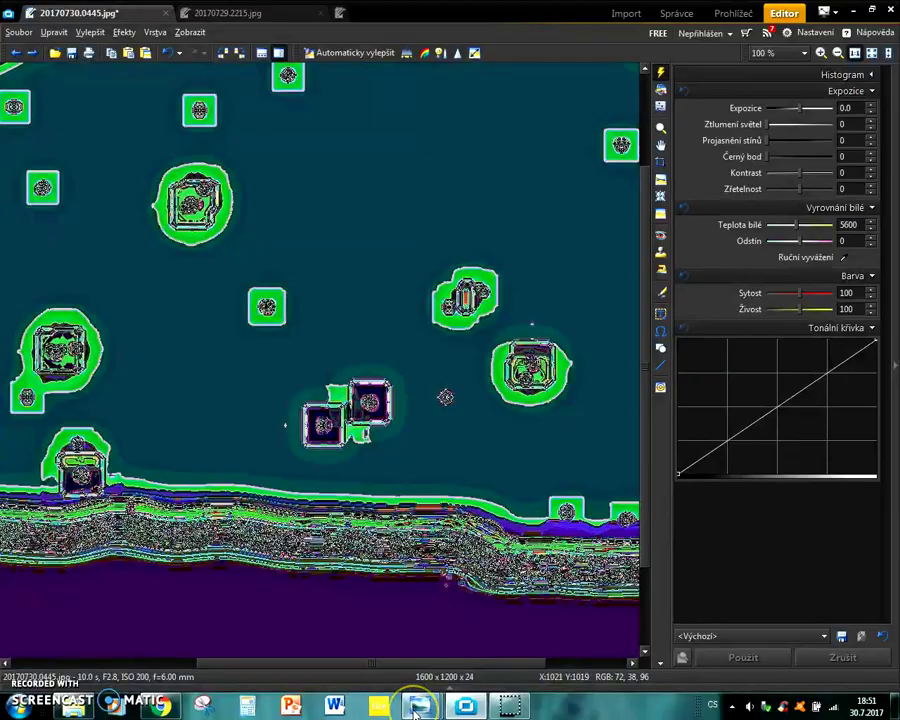
mouse_move(420, 706)
click(472, 627)
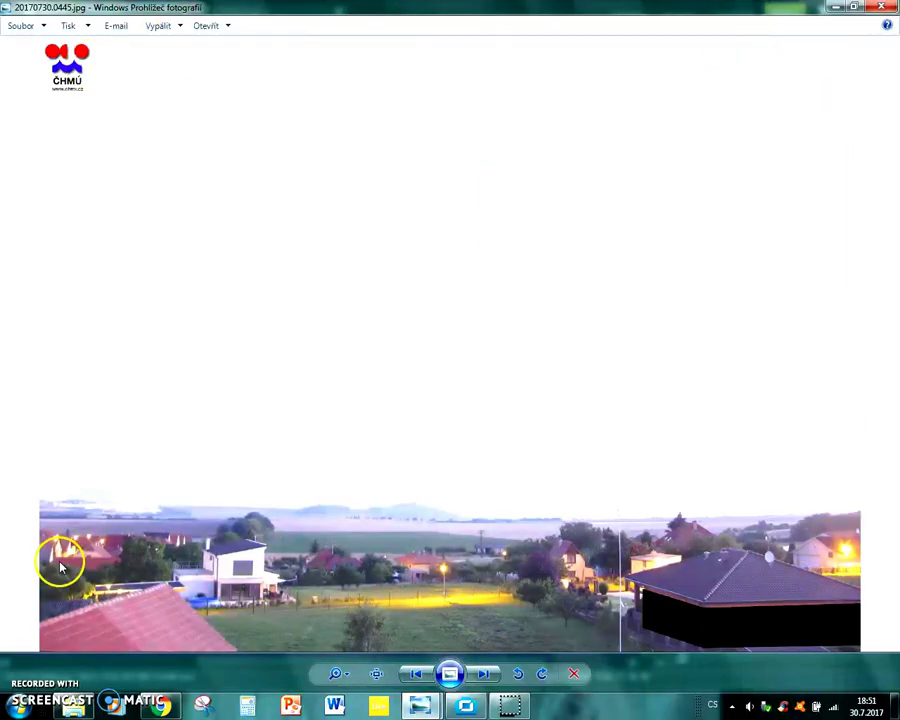
click(466, 706)
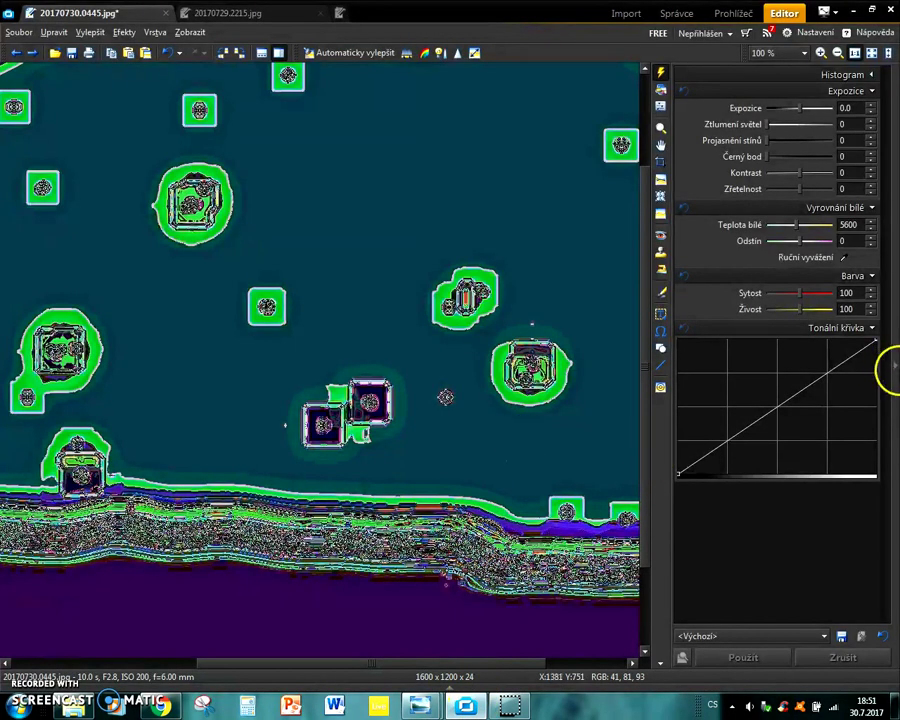
Hide the adjustment side panel and examine the pair of linked squares at 800 %.
click(893, 367)
scroll(582, 415, down, 1)
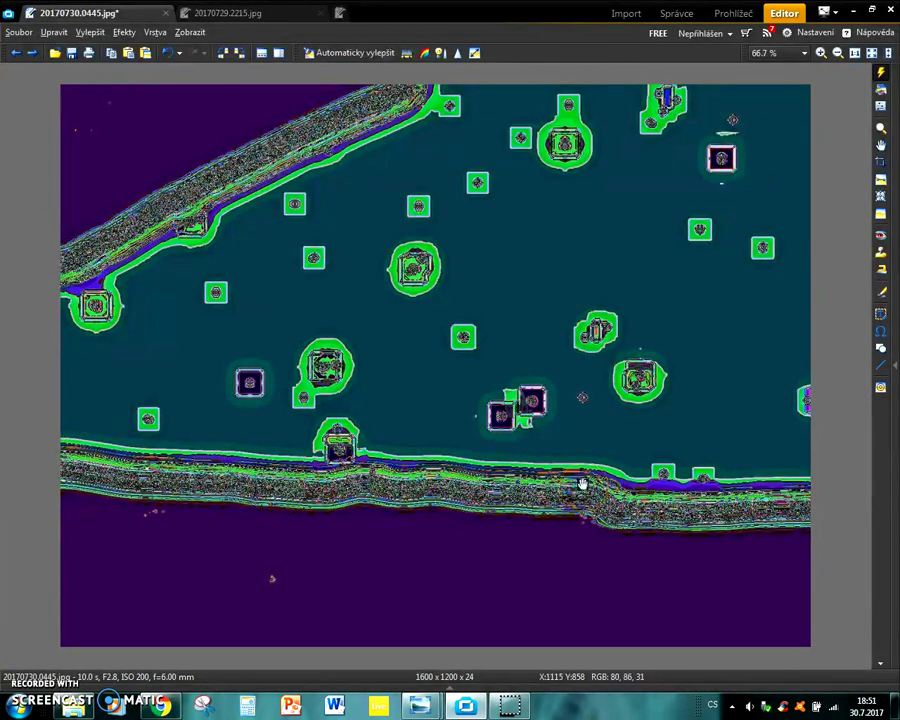
scroll(582, 484, up, 2)
drag(391, 219, 572, 483)
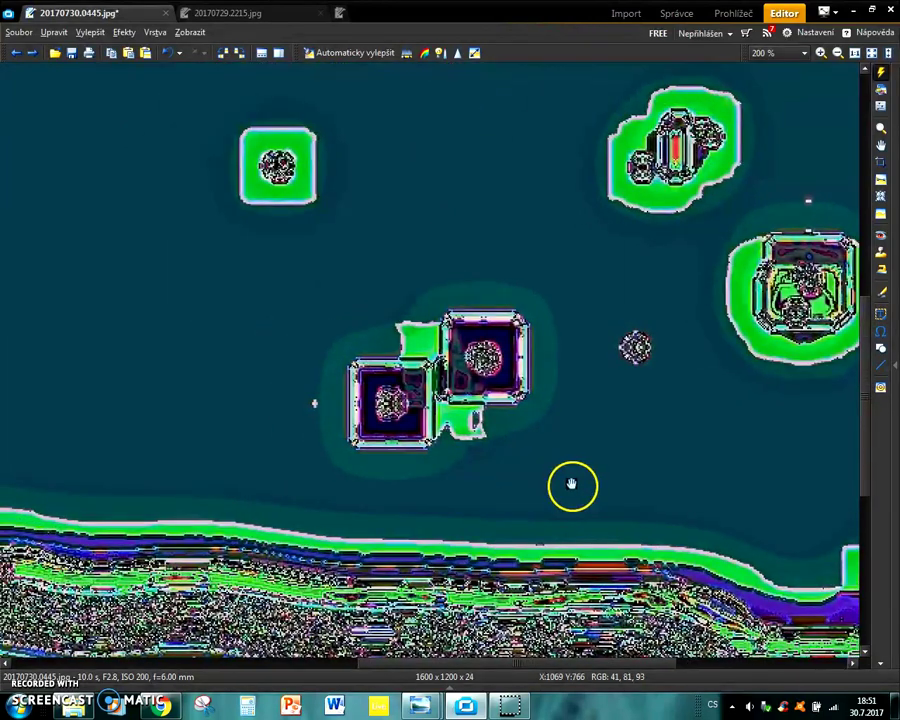
scroll(571, 483, up, 2)
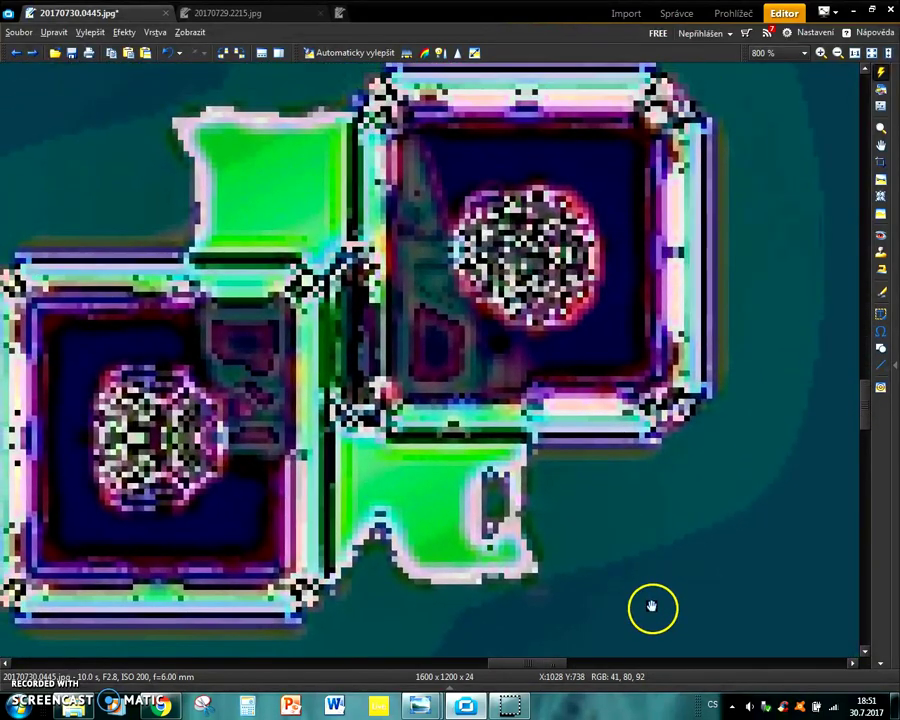